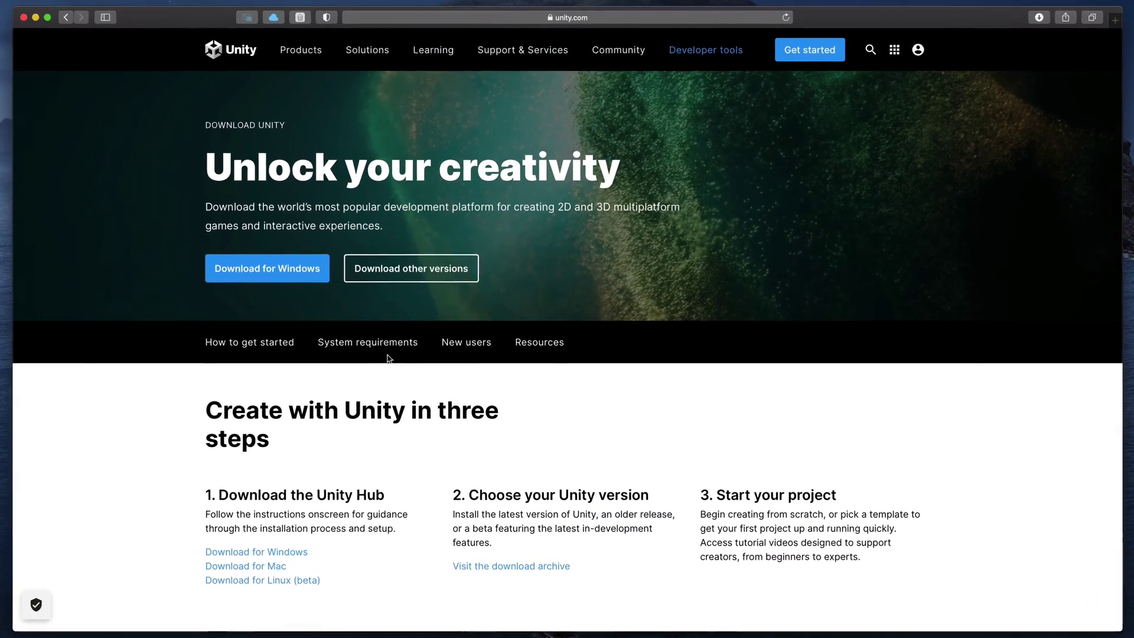
- Download the Unity Hub for Mac and copy Unity Hub.app into the Applications folder
left_click(298, 274)
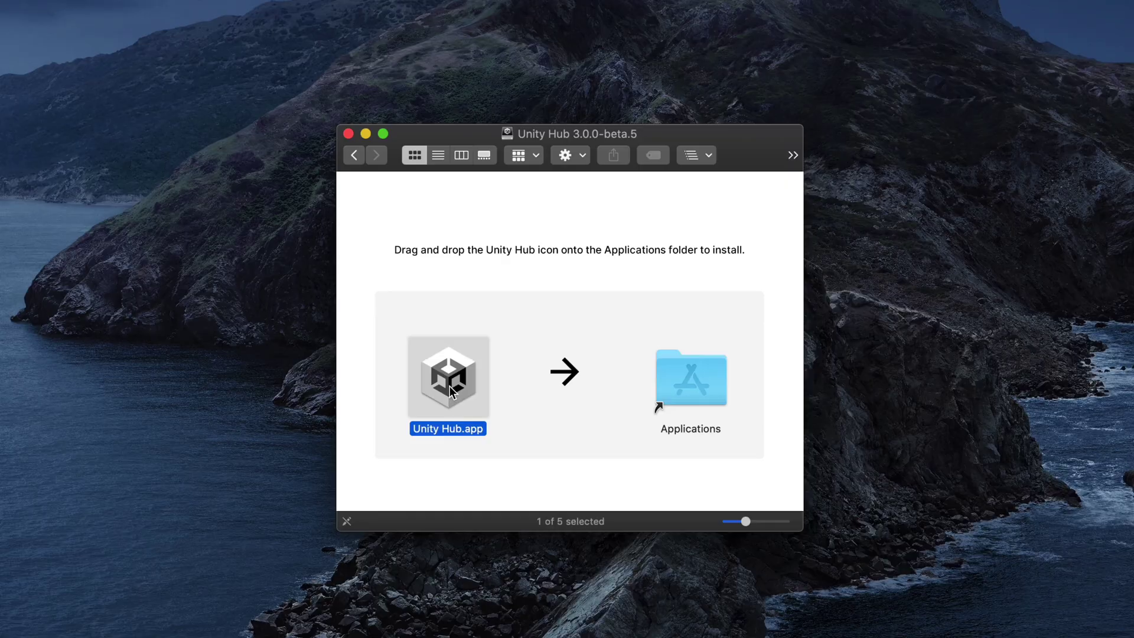
left_click_drag(449, 385, 679, 384)
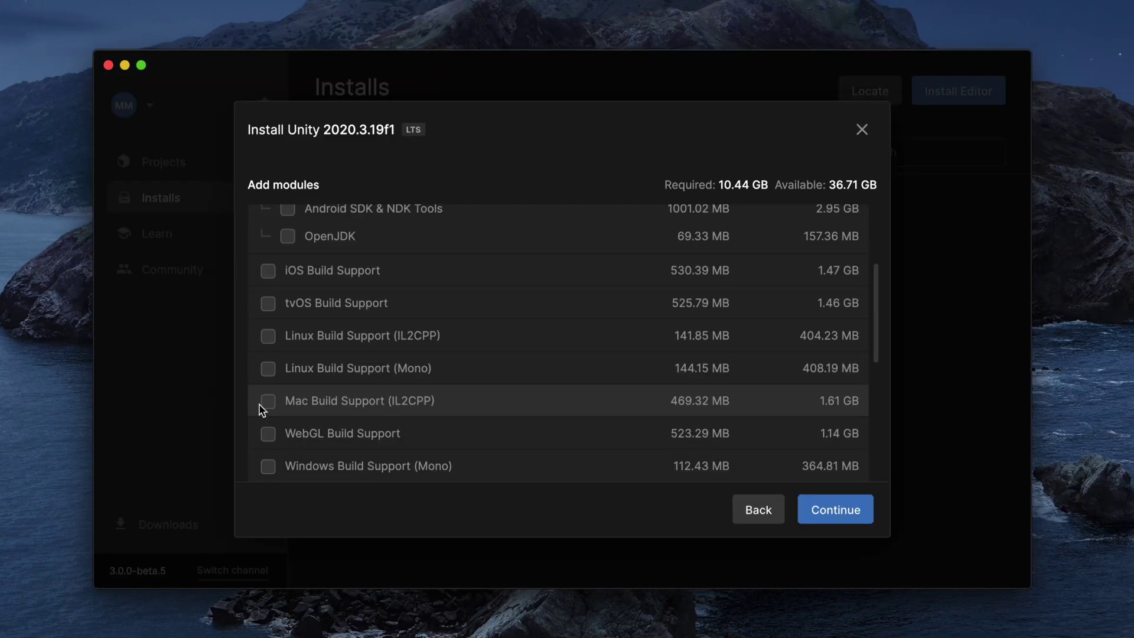
- Select the Mac Build Support (IL2CPP) and Windows Build Support (Mono) modules for 2020.3.19f1
left_click(264, 402)
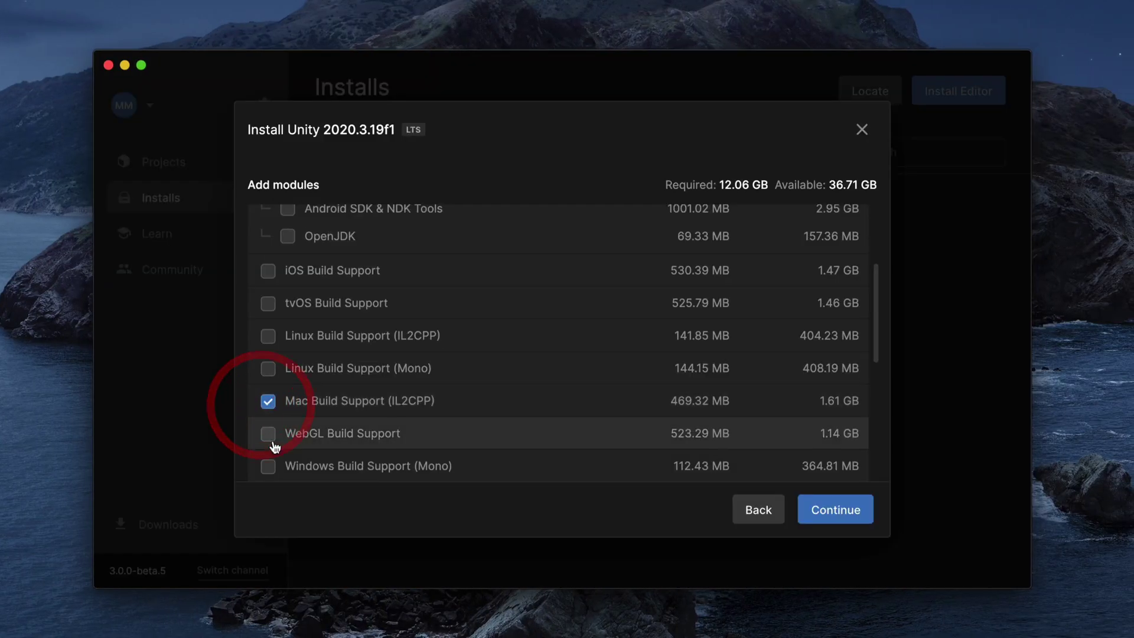
left_click(268, 466)
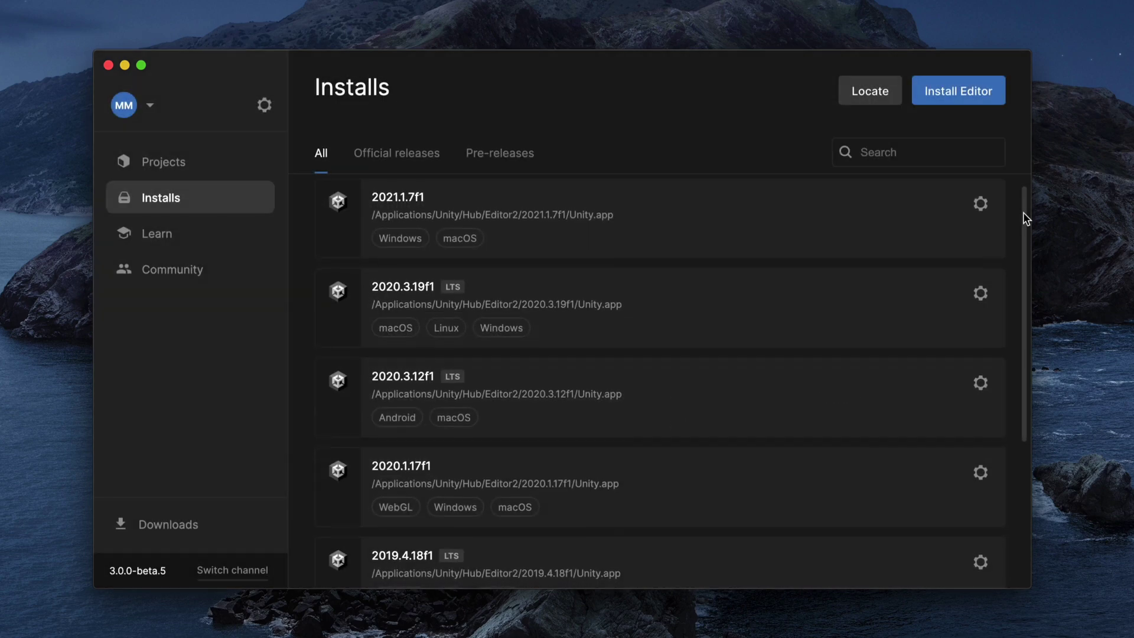
left_click_drag(1024, 214, 1021, 247)
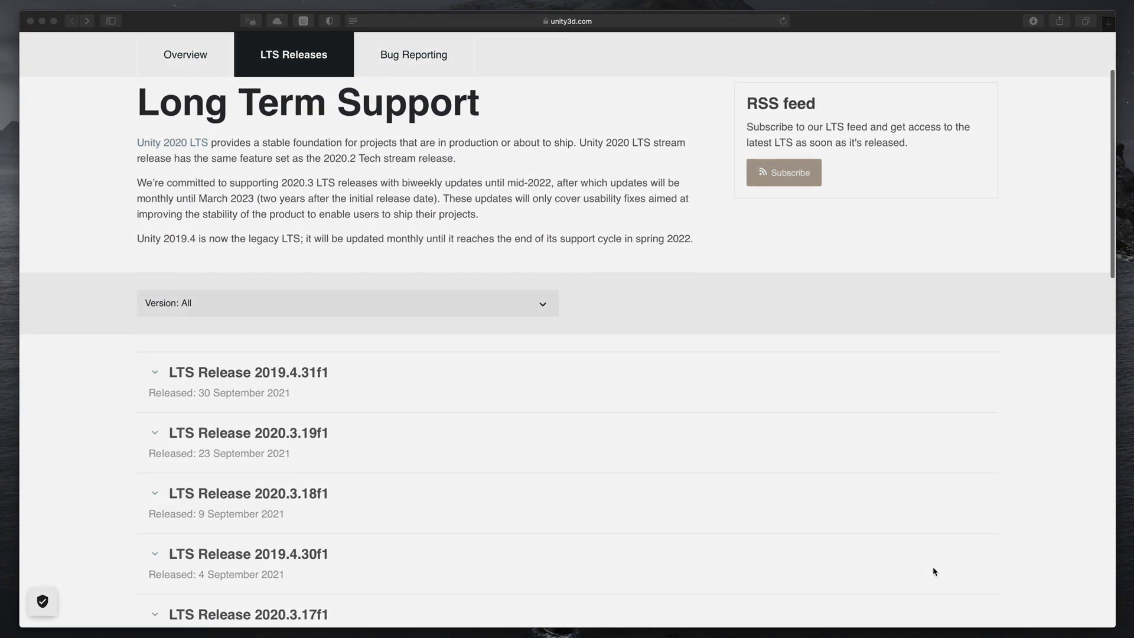
- Expand the LTS Release 2020.3.18f1 entry and download its Mac editor installer
scroll(933, 572, "down", 3)
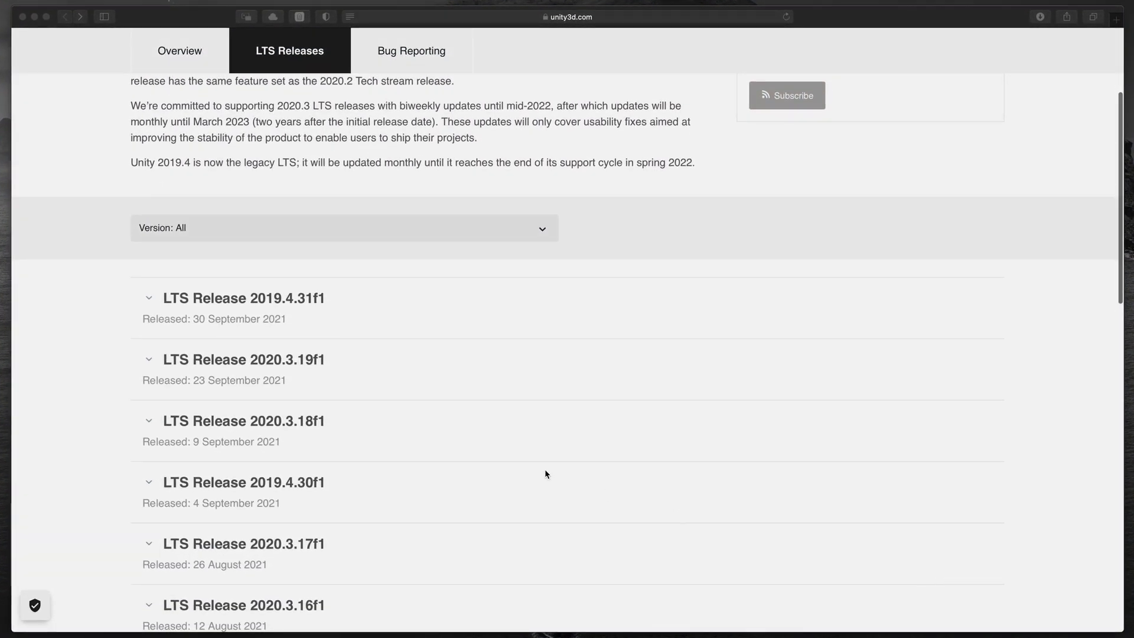
left_click(345, 429)
scroll(344, 431, "down", 5)
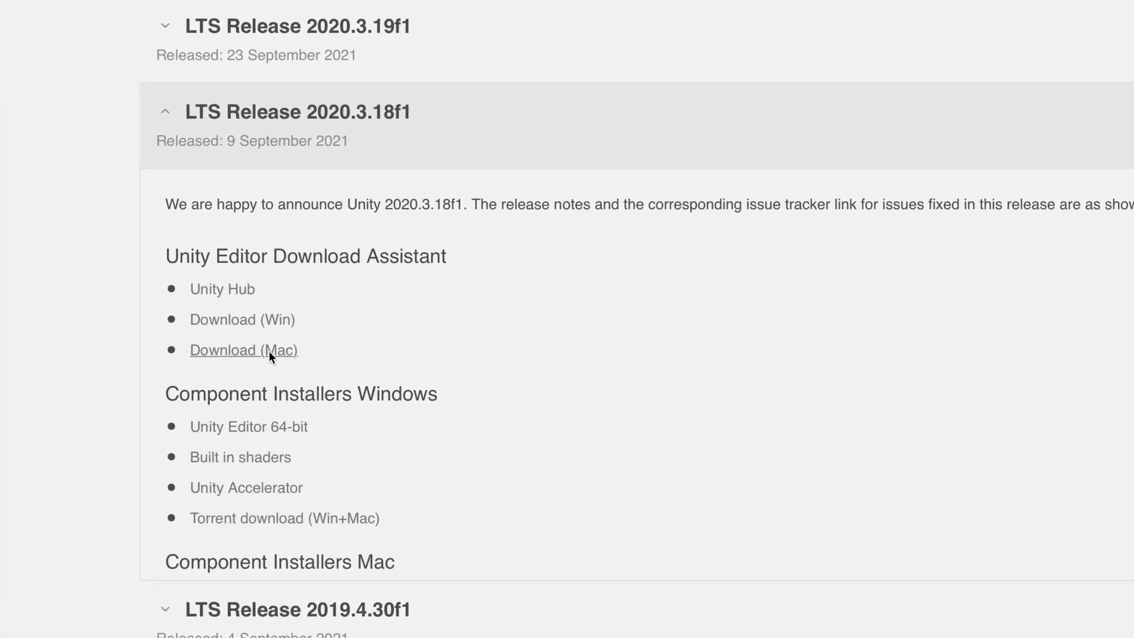
left_click(268, 351)
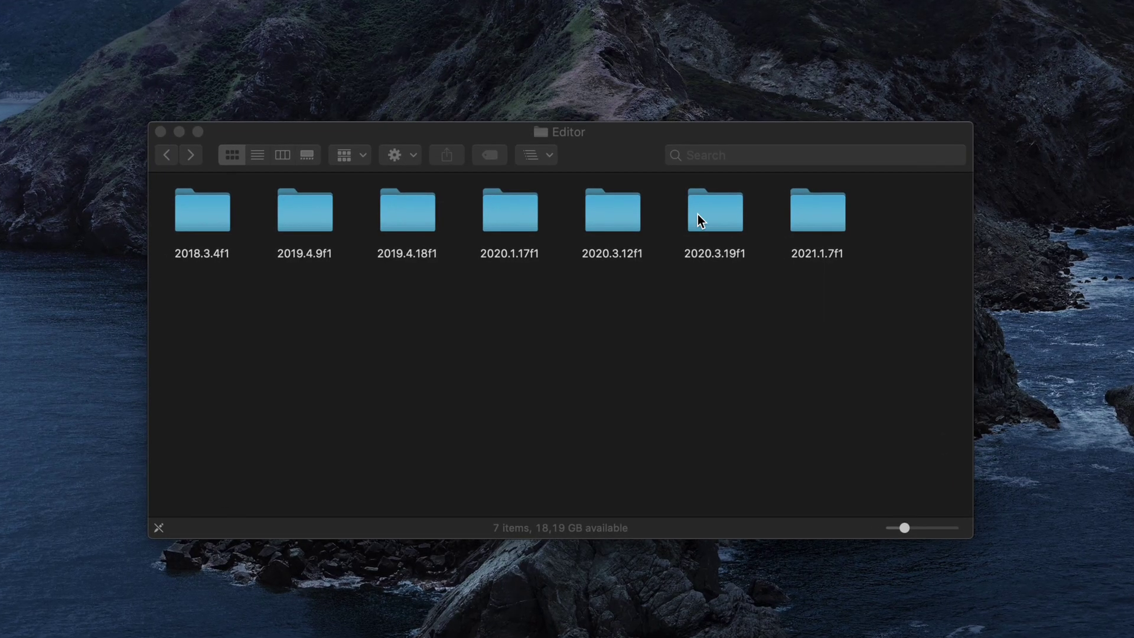
- Look inside the 2020.3.19f1 editor folder, then return to Editor and open 2019.4.9f1
double_click(698, 215)
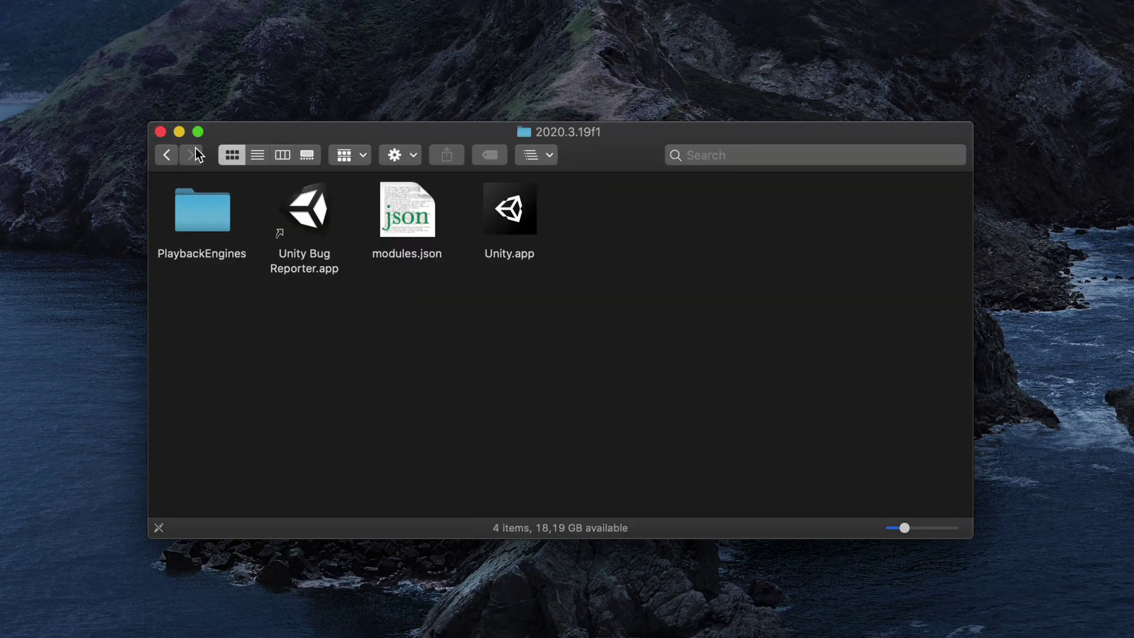
key("super+bracketleft")
double_click(280, 204)
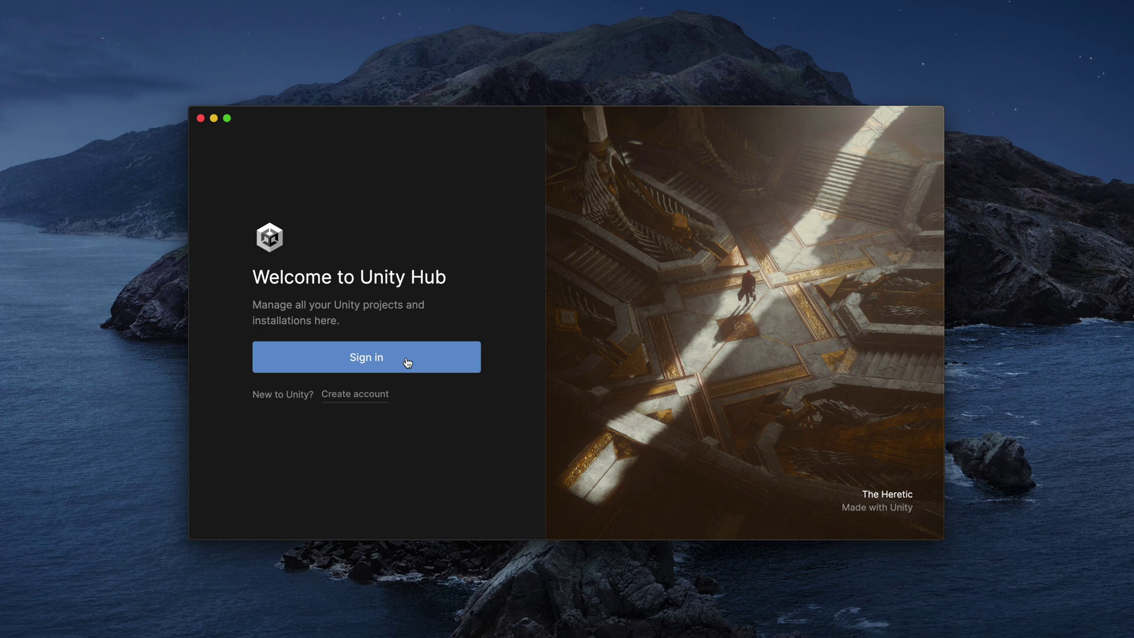
- Start a new Unity ID and enter the account's email, password, username and full name
left_click(372, 399)
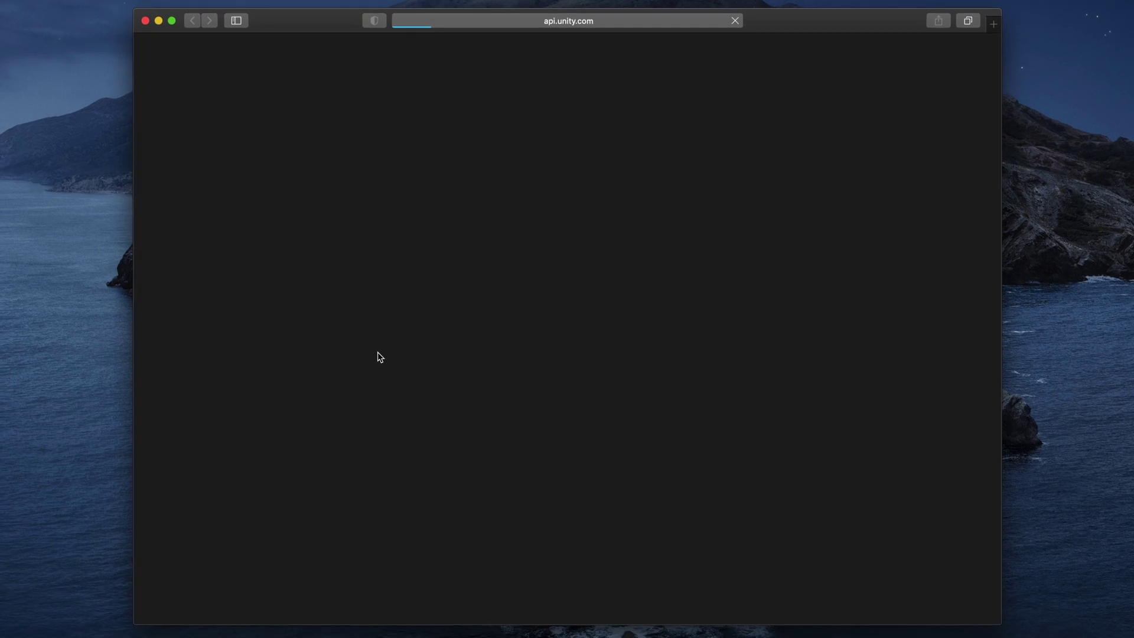
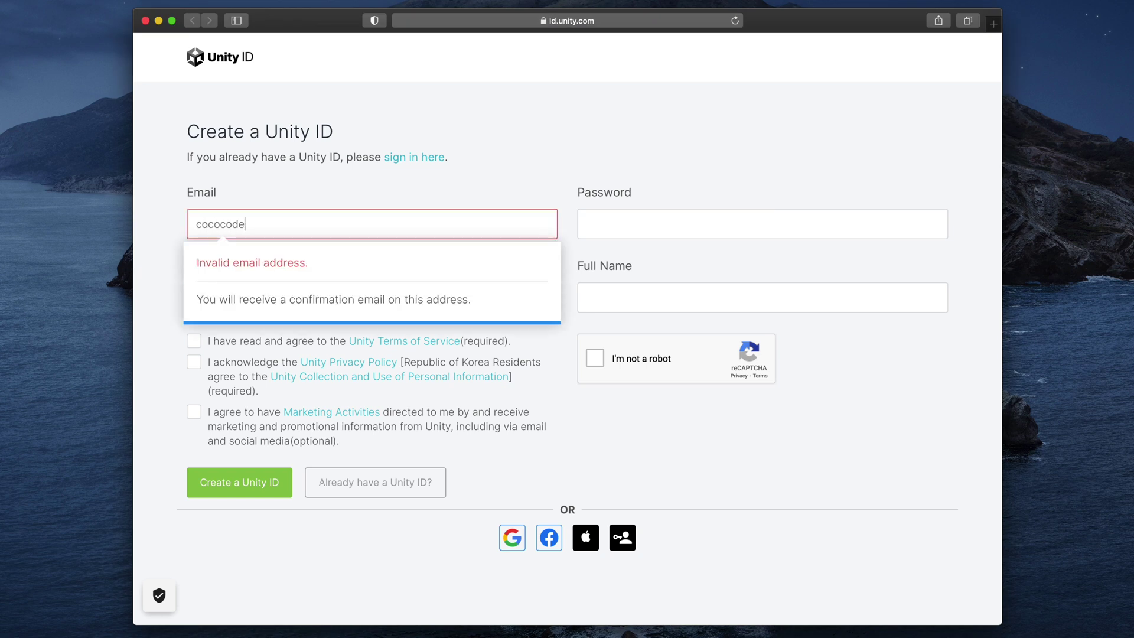
key("Tab")
key("Tab")
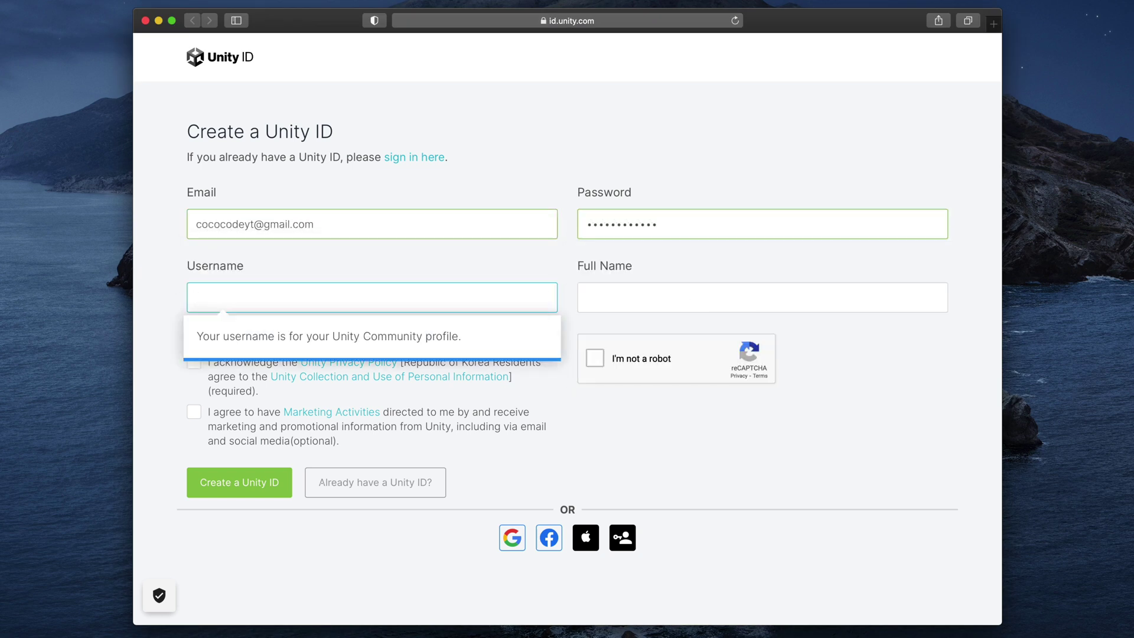
key("Tab")
- Accept the Terms of Service and Privacy Policy, pass the reCAPTCHA, and submit the registration
left_click(193, 341)
left_click(194, 361)
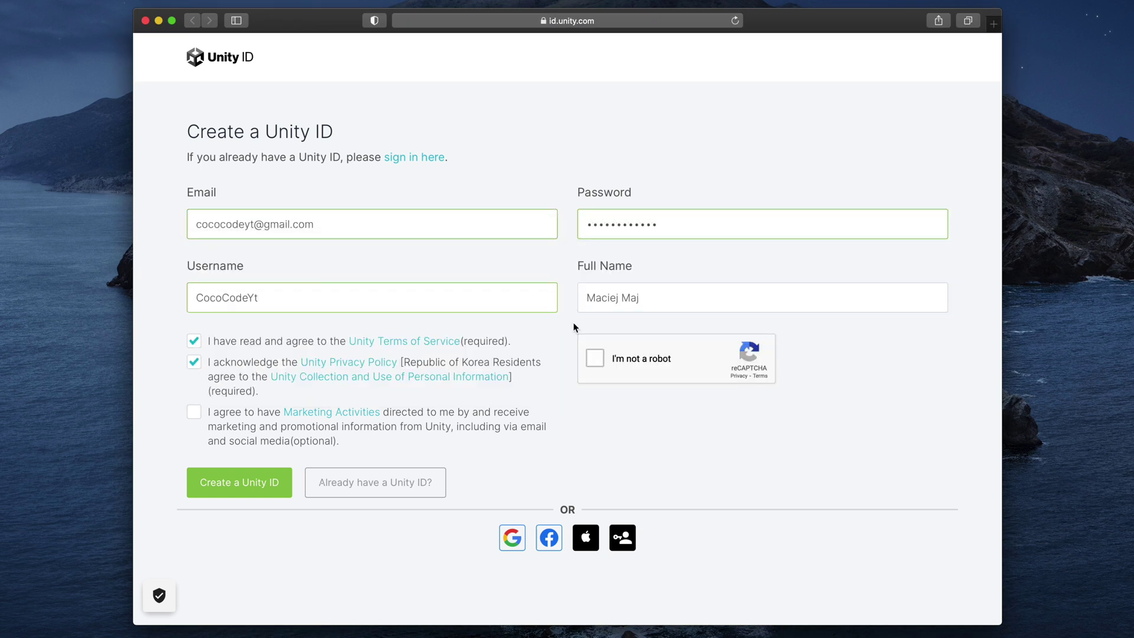
left_click(595, 358)
left_click(534, 464)
left_click(534, 292)
left_click(448, 463)
left_click(537, 530)
left_click(240, 482)
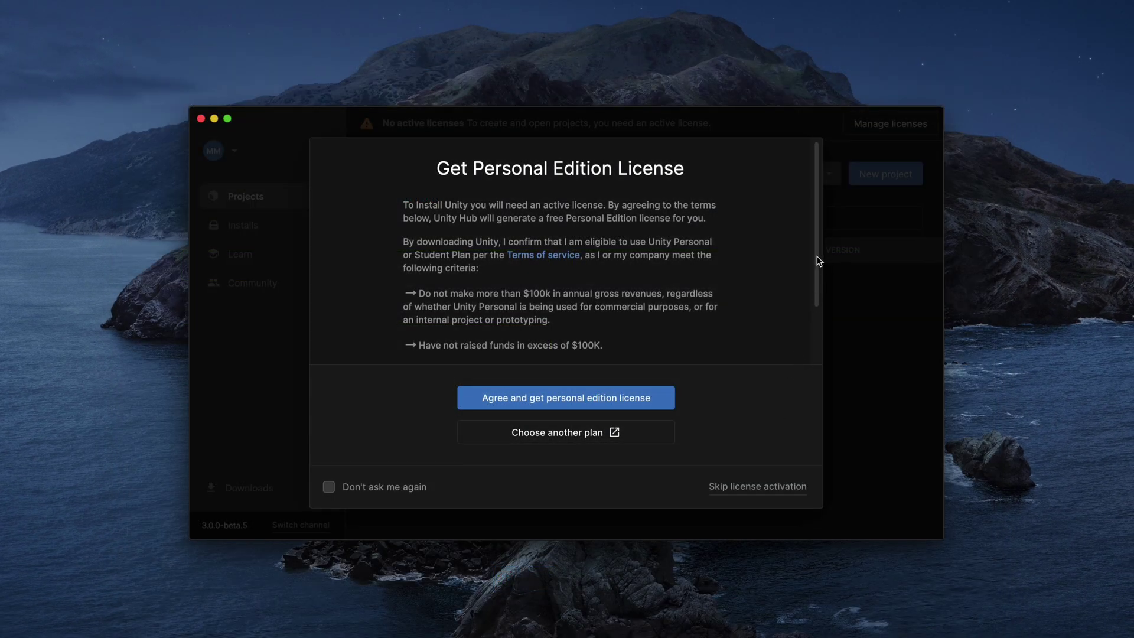
- Scroll through the license terms and accept the free Personal Edition license
left_click_drag(819, 261, 819, 318)
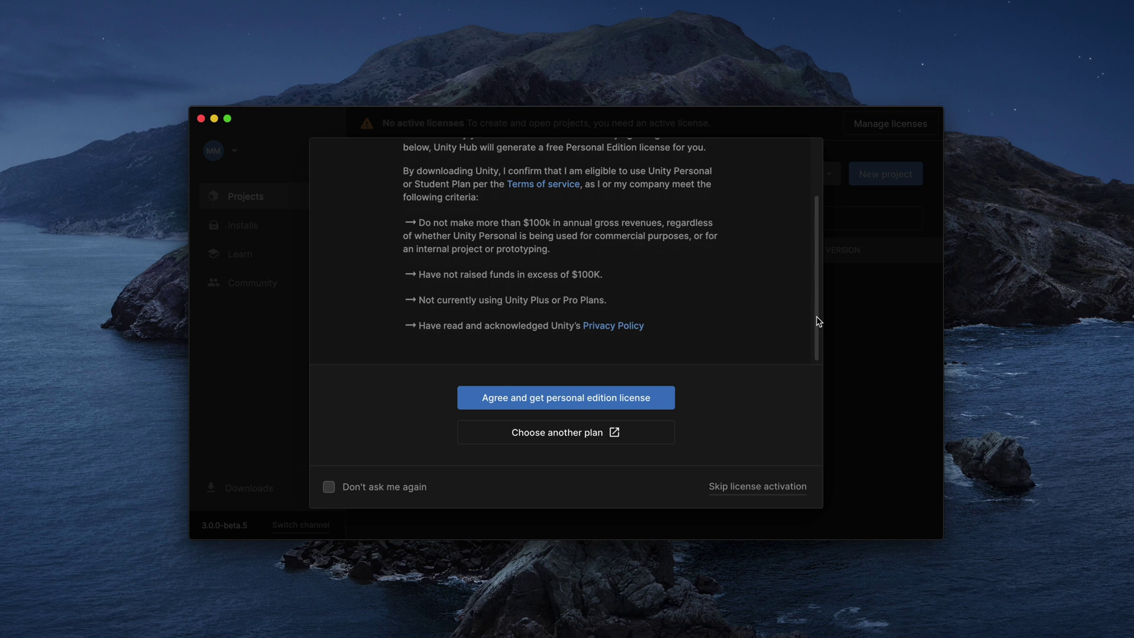
left_click(605, 400)
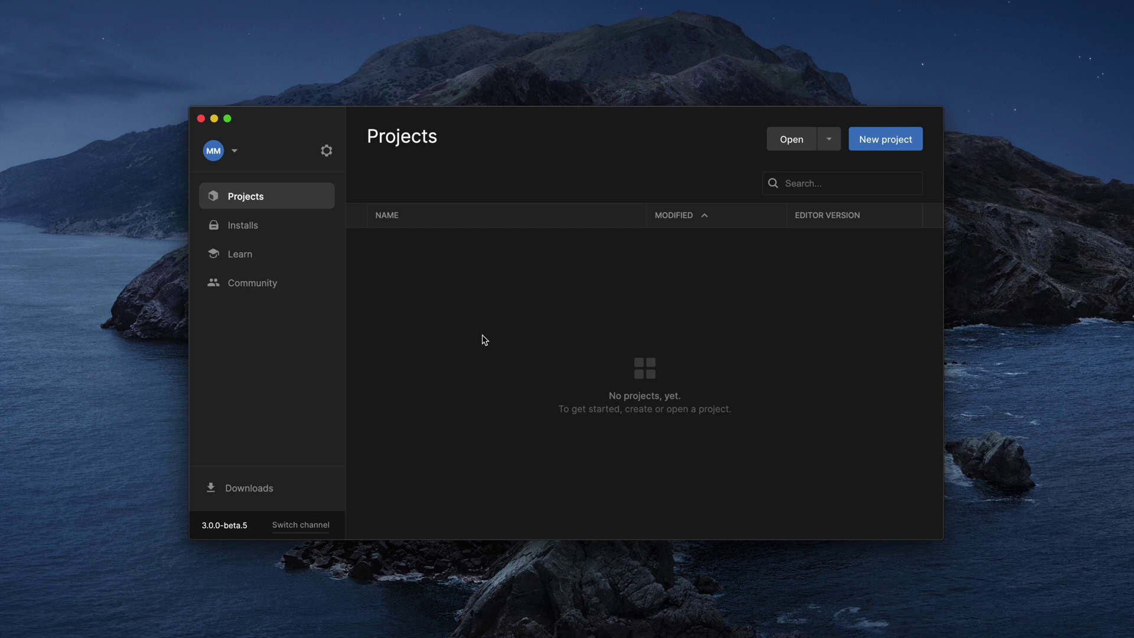
- From Installs, bring up Install Editor, browse Pre-releases, then return to Official releases
left_click(261, 229)
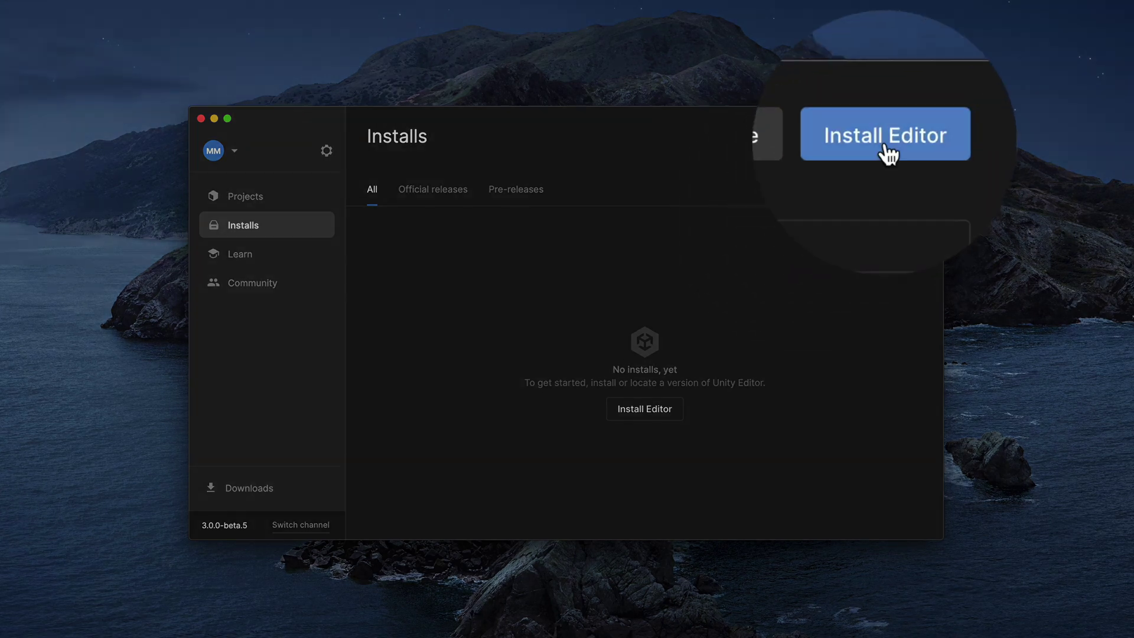
left_click(885, 142)
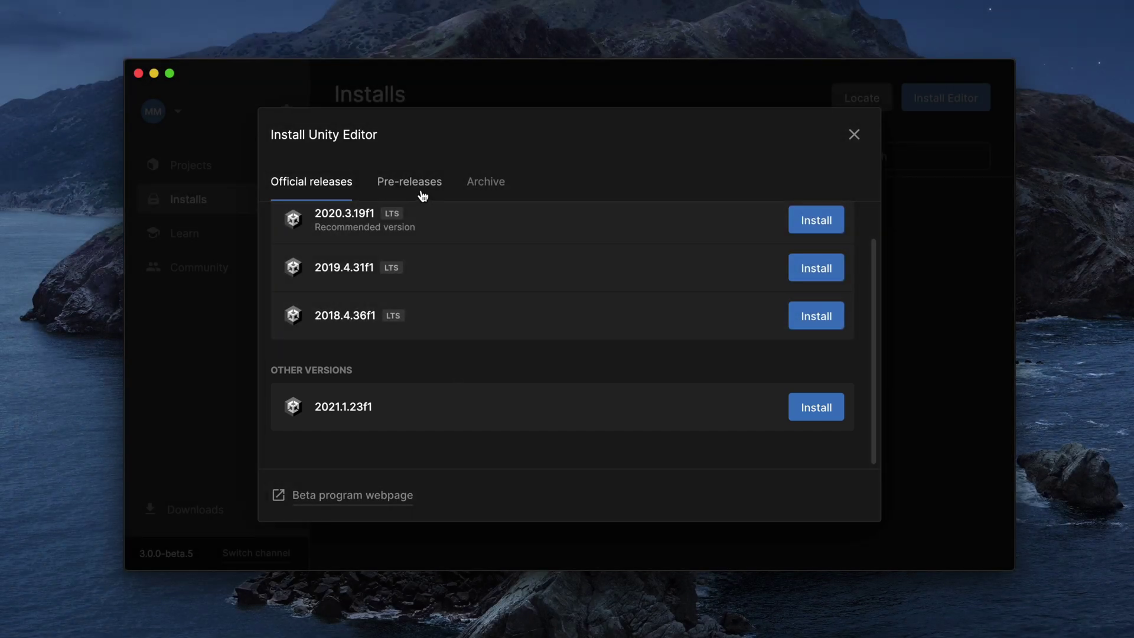
left_click(423, 196)
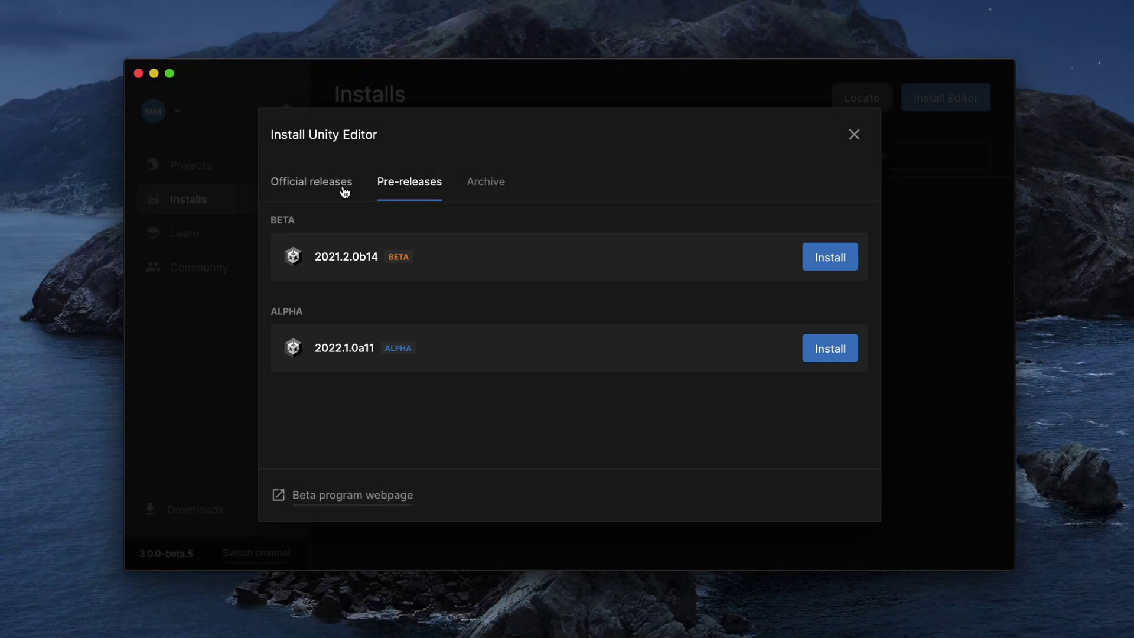
left_click(344, 190)
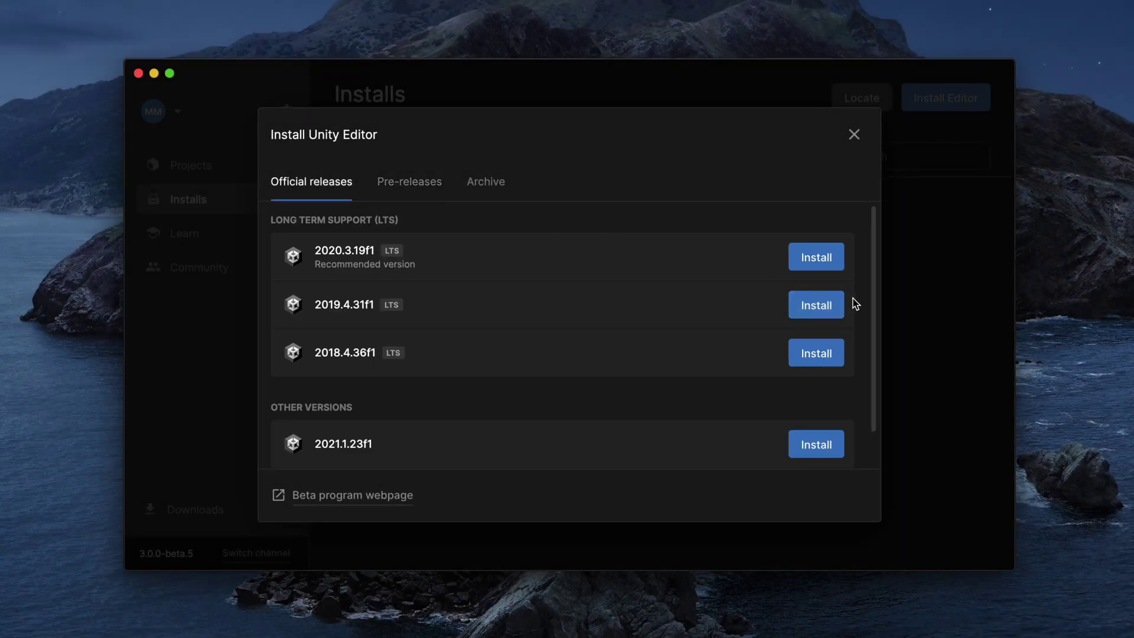
- Begin installing 2020.3.19f1 with Visual Studio for Mac kept selected
left_click(824, 264)
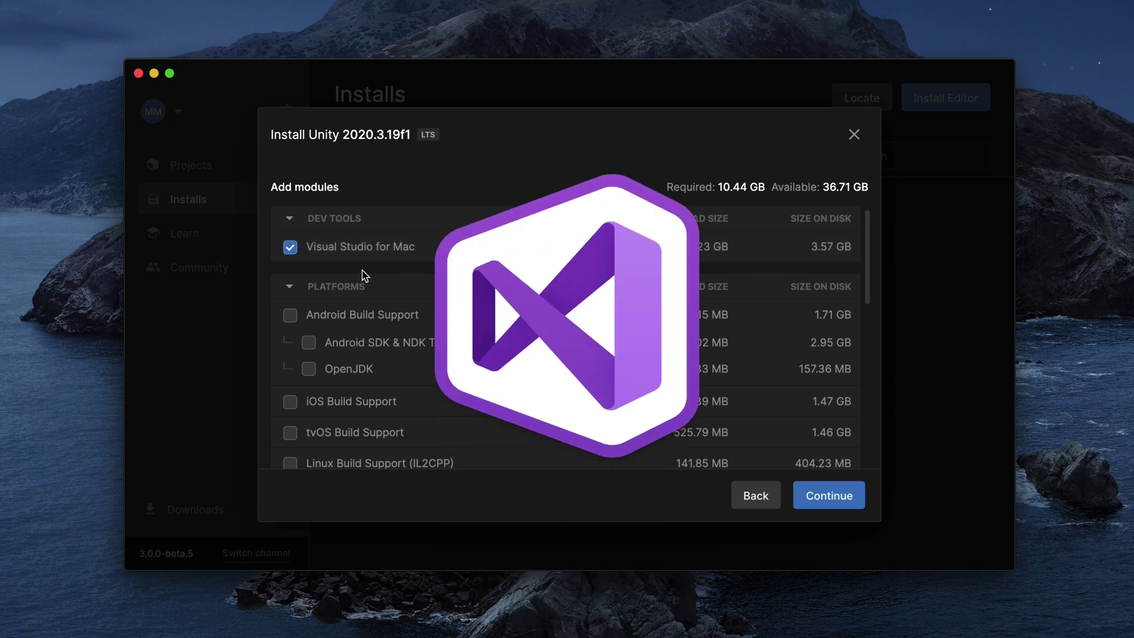
left_click(291, 250)
left_click(290, 249)
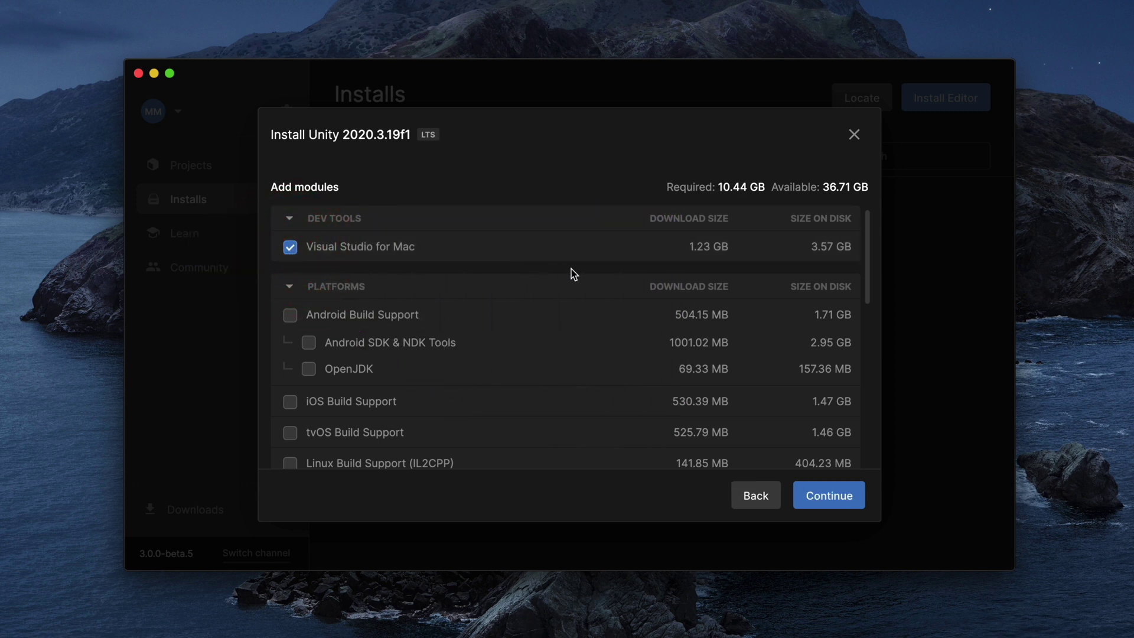
- Add Mac IL2CPP, Windows Mono and Linux IL2CPP build support, and drop Documentation
scroll(870, 270, "down", 1)
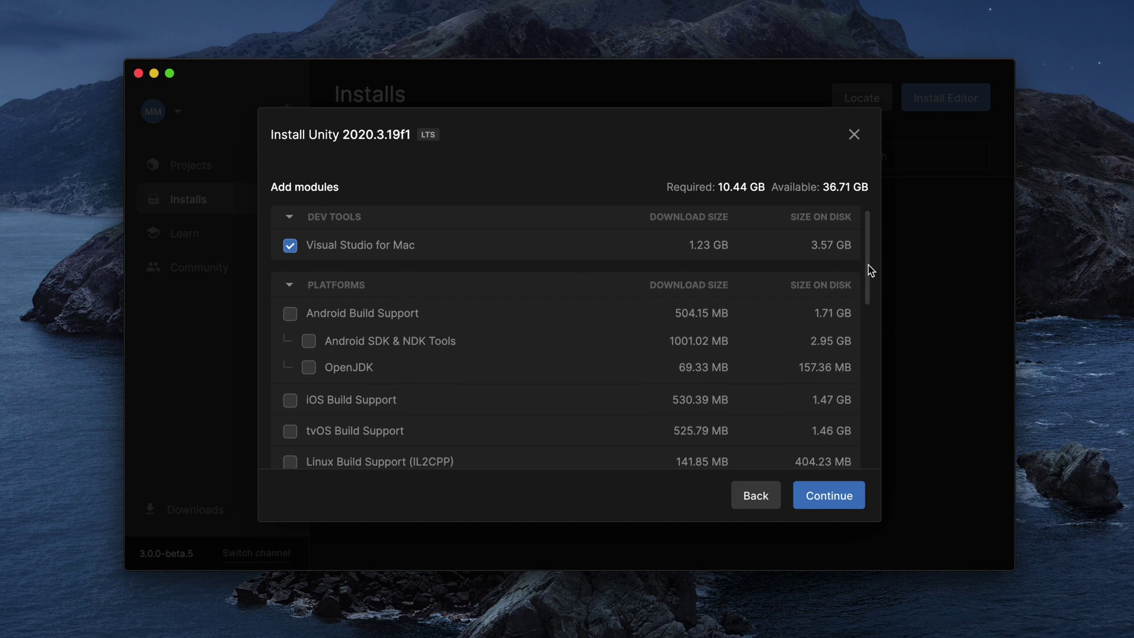
left_click_drag(870, 270, 866, 319)
left_click(291, 393)
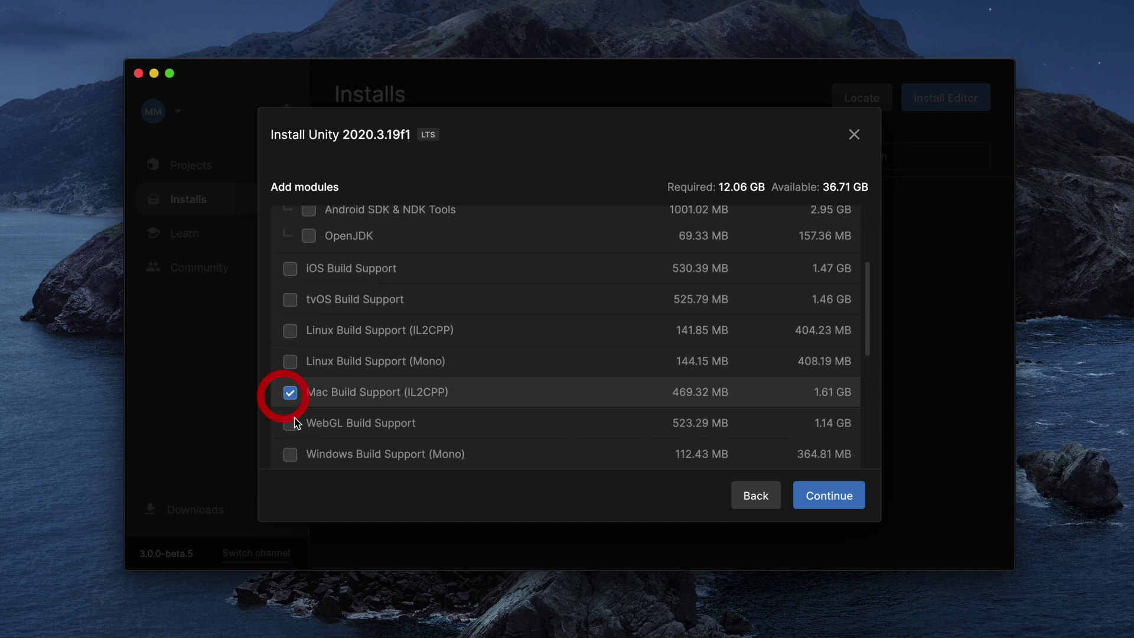
left_click(293, 455)
left_click(289, 332)
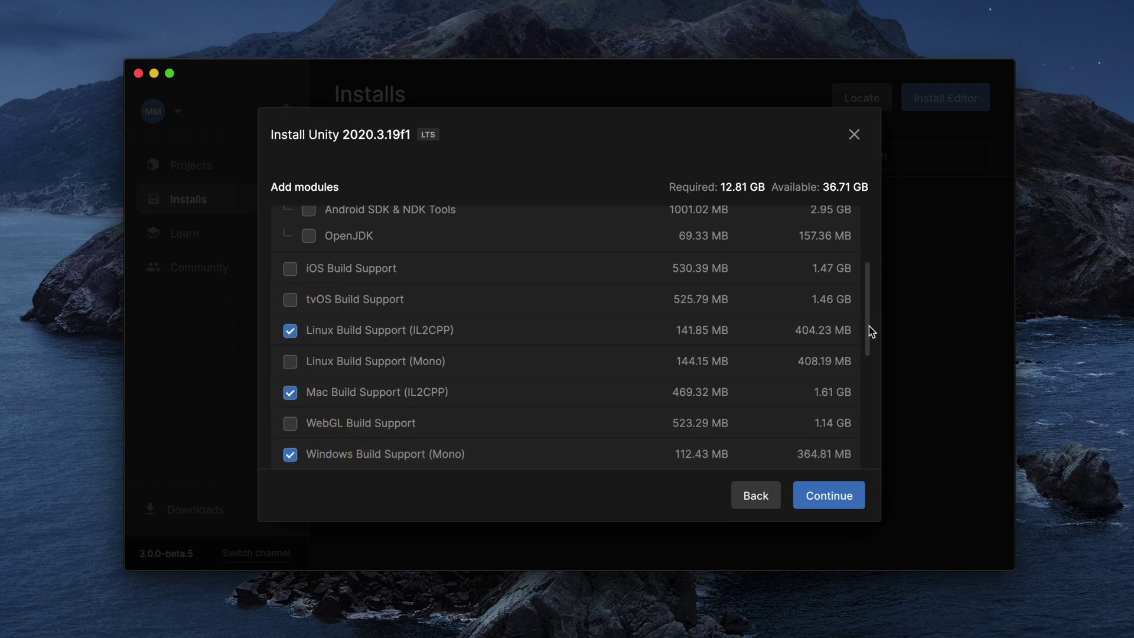
left_click_drag(869, 326, 871, 296)
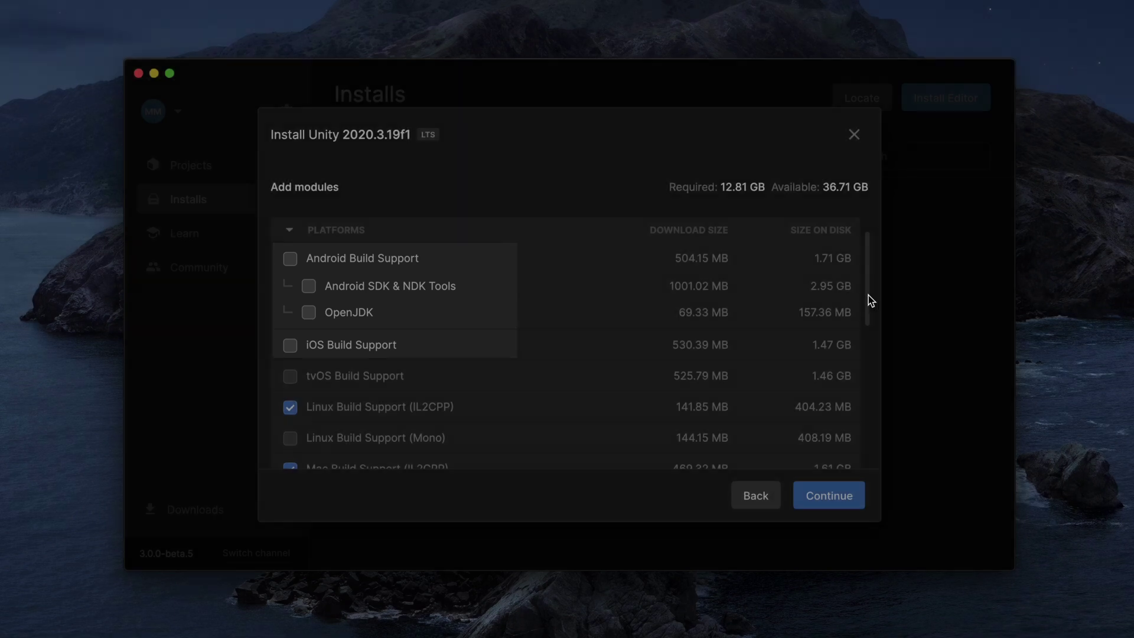
left_click_drag(868, 297, 871, 427)
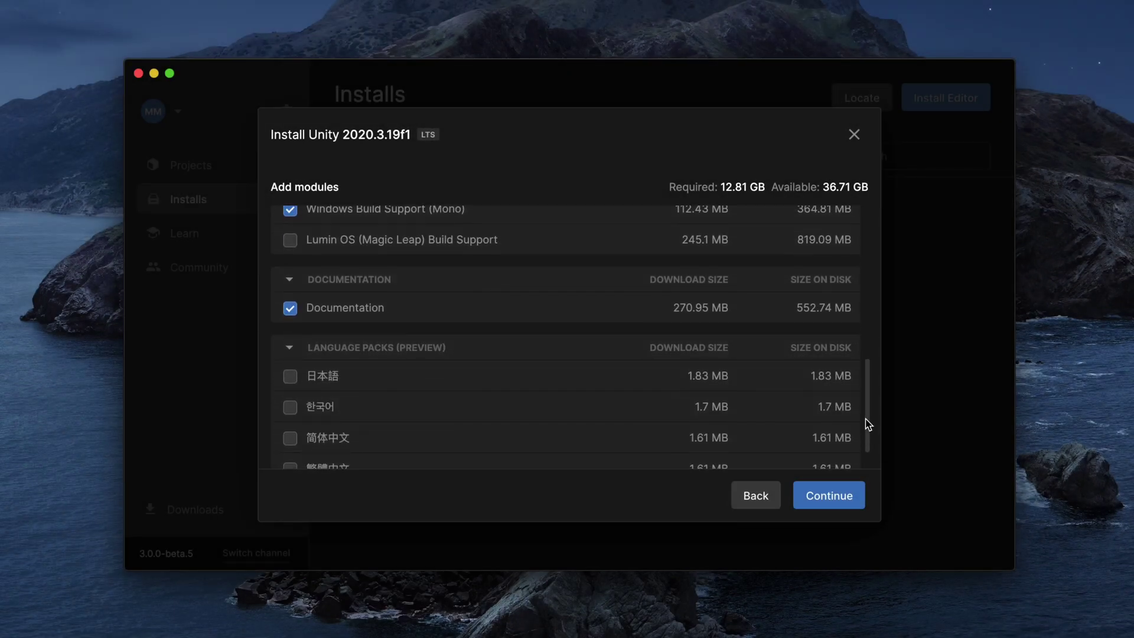
left_click(294, 310)
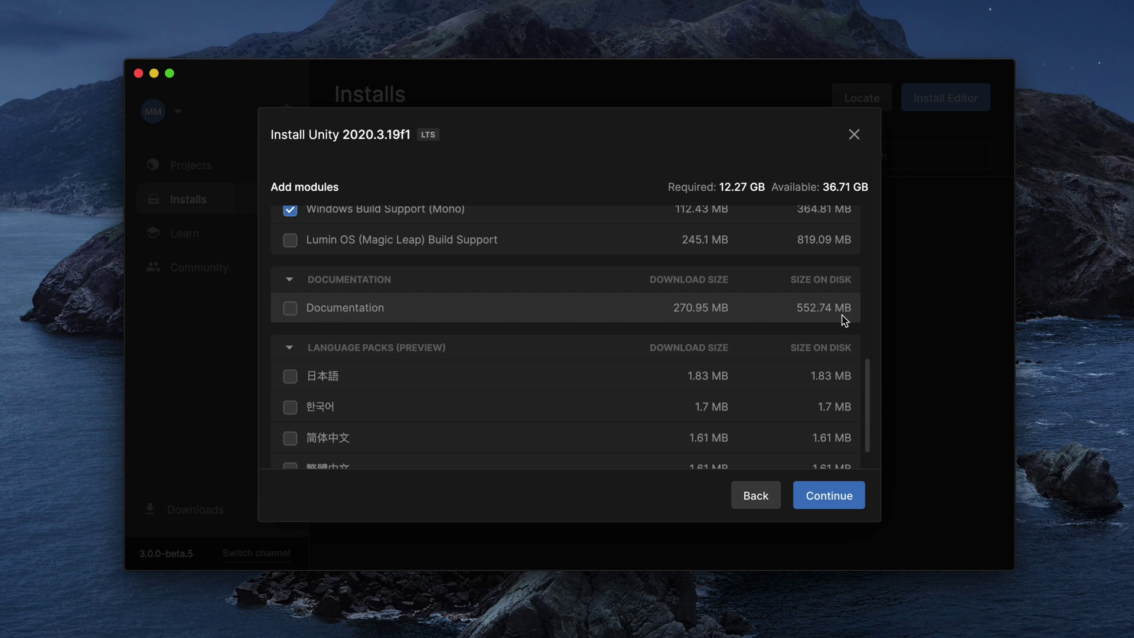
- Accept the Visual Studio for Mac license and install 2020.3.19f1 with the chosen modules
left_click(842, 502)
left_click(555, 354)
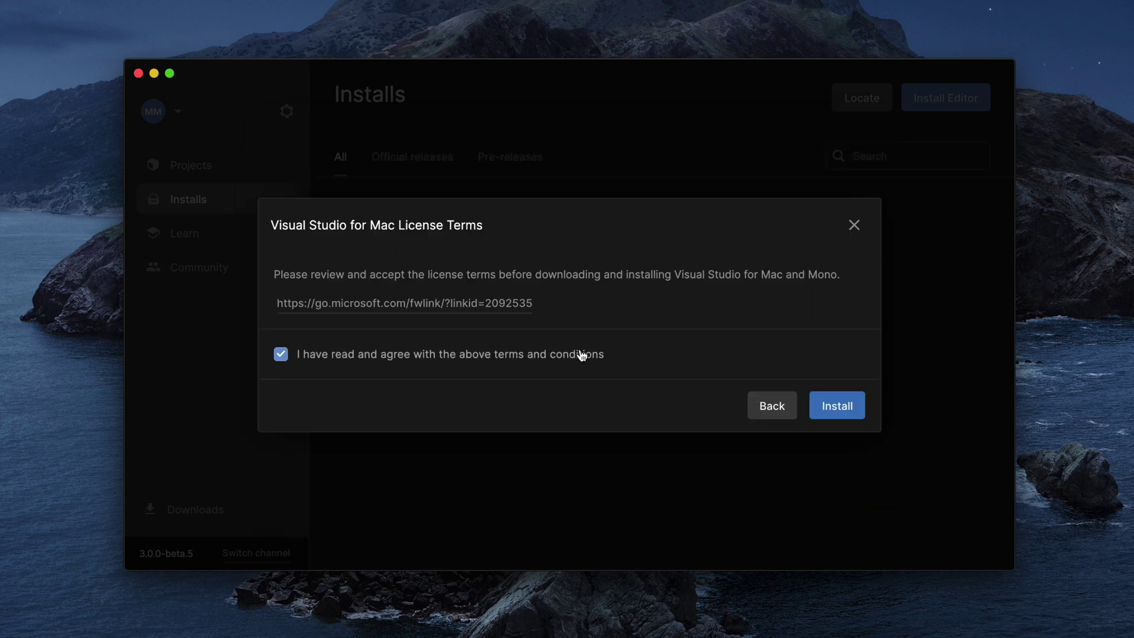
left_click(818, 406)
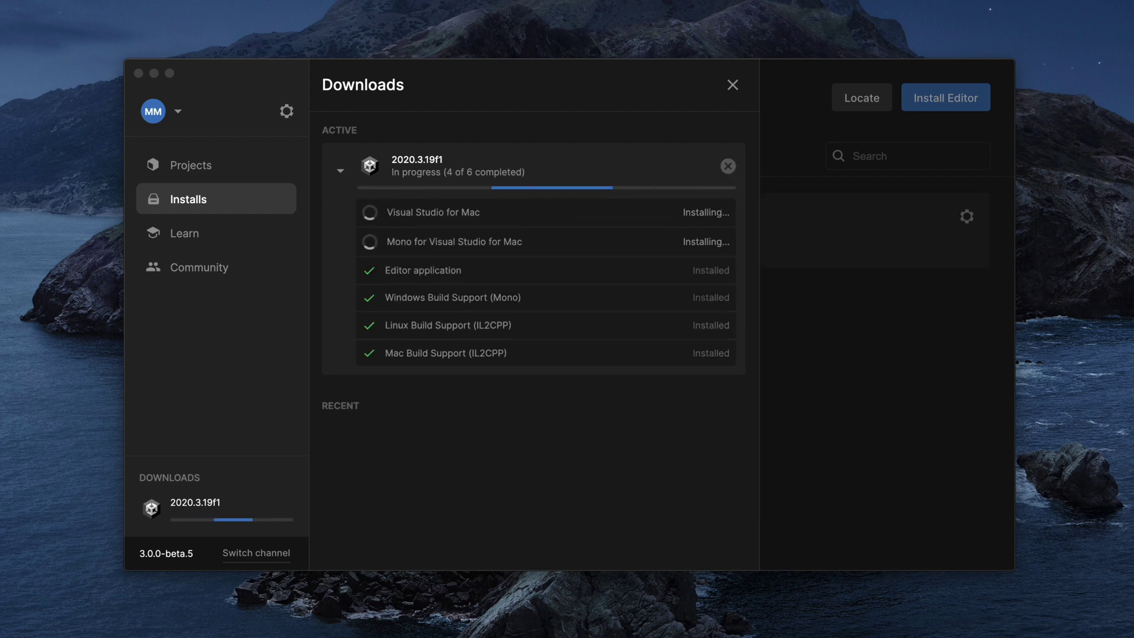
left_click(733, 85)
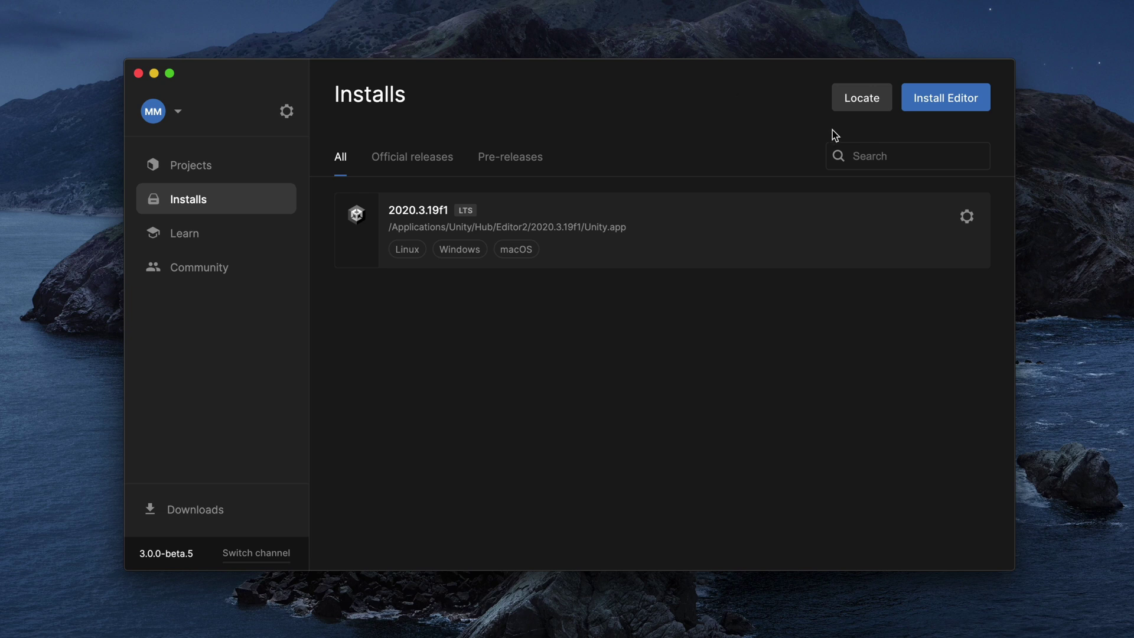
- Via Add modules on 2020.3.19f1, tick Android, iOS, OpenJDK and Android SDK & NDK Tools
left_click(967, 217)
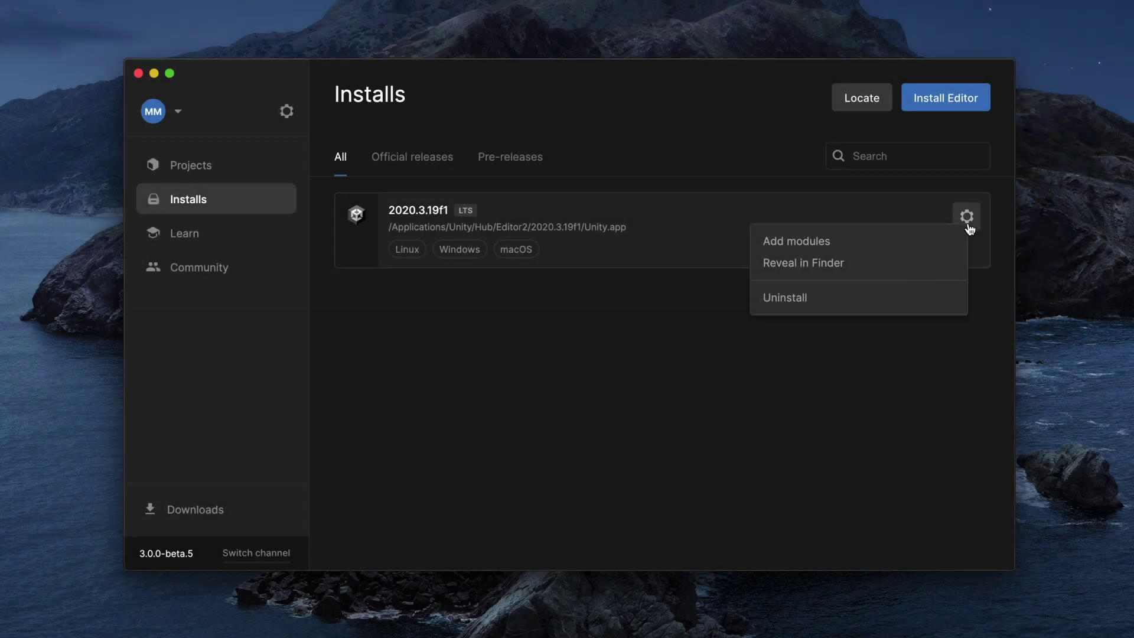
left_click(935, 239)
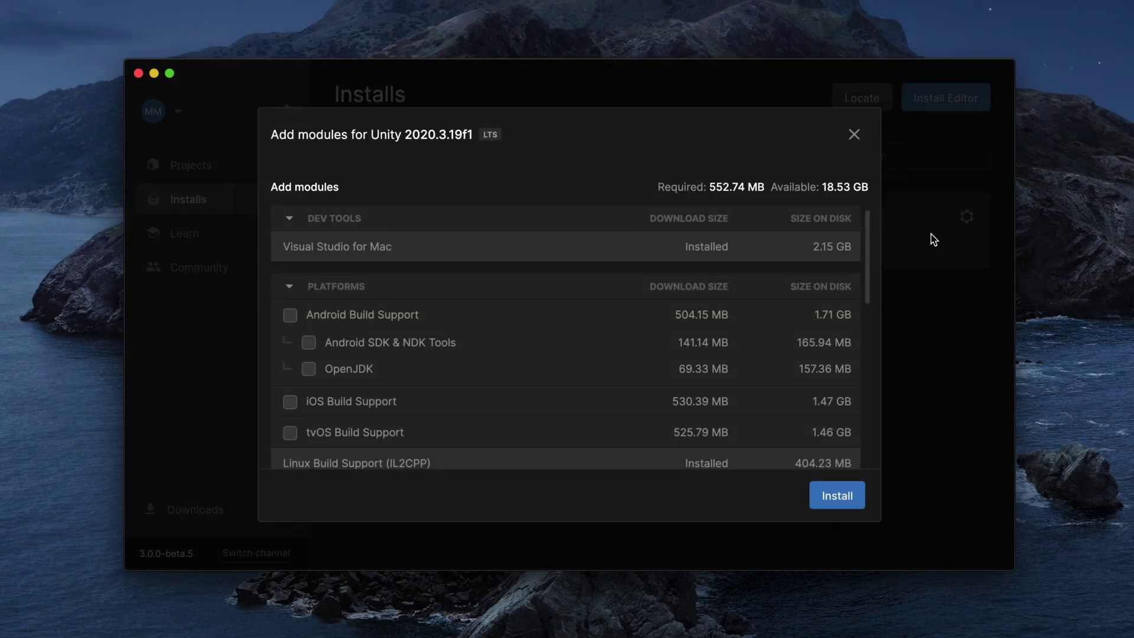
left_click(290, 315)
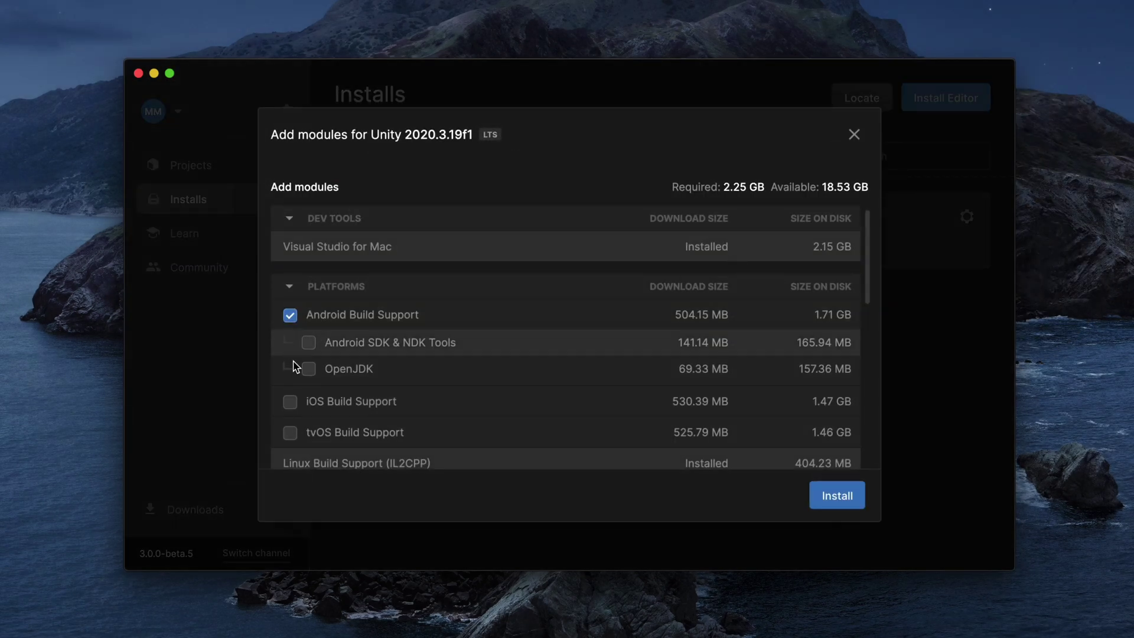
left_click(290, 402)
left_click(309, 369)
left_click(309, 343)
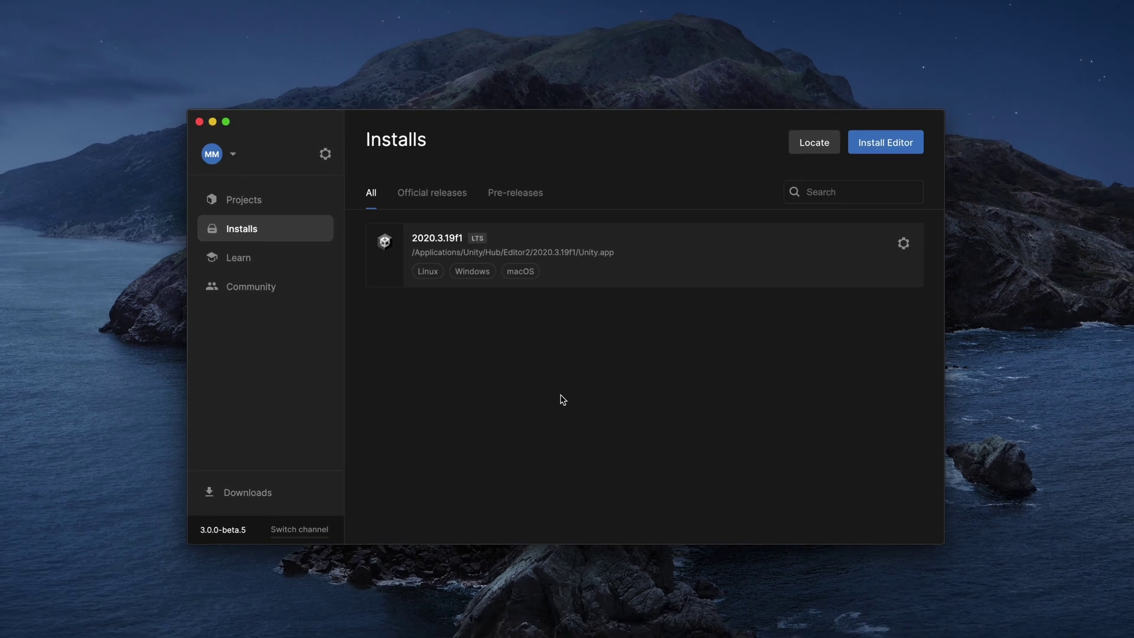
- Start a new 2D-template project on editor 2020.3.19f1 named 'My first project'
left_click(266, 199)
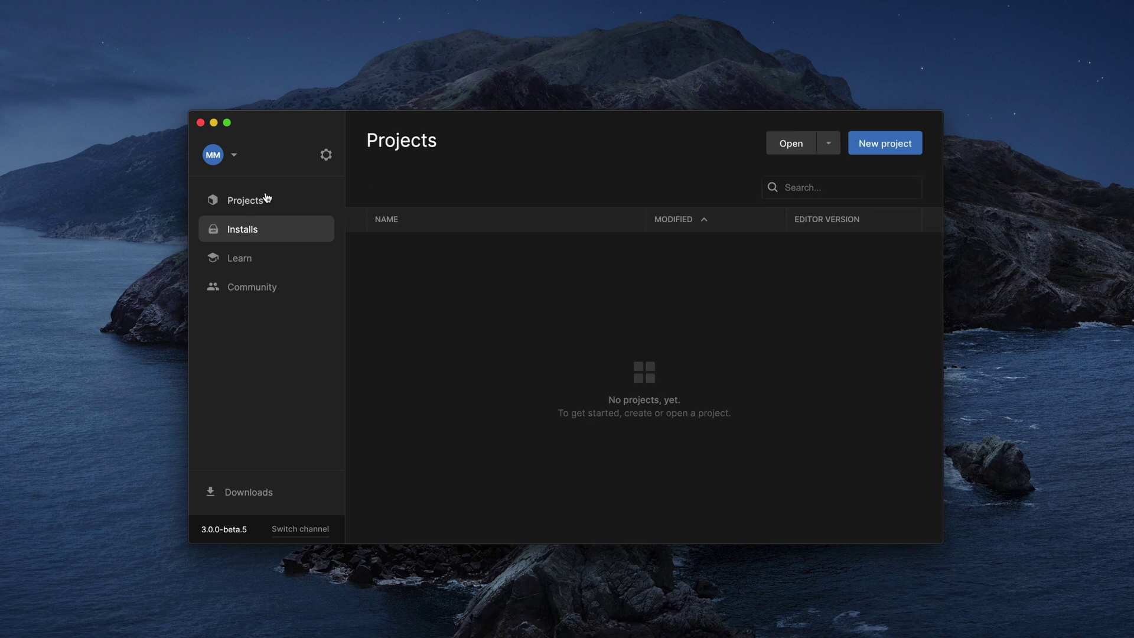
left_click(912, 146)
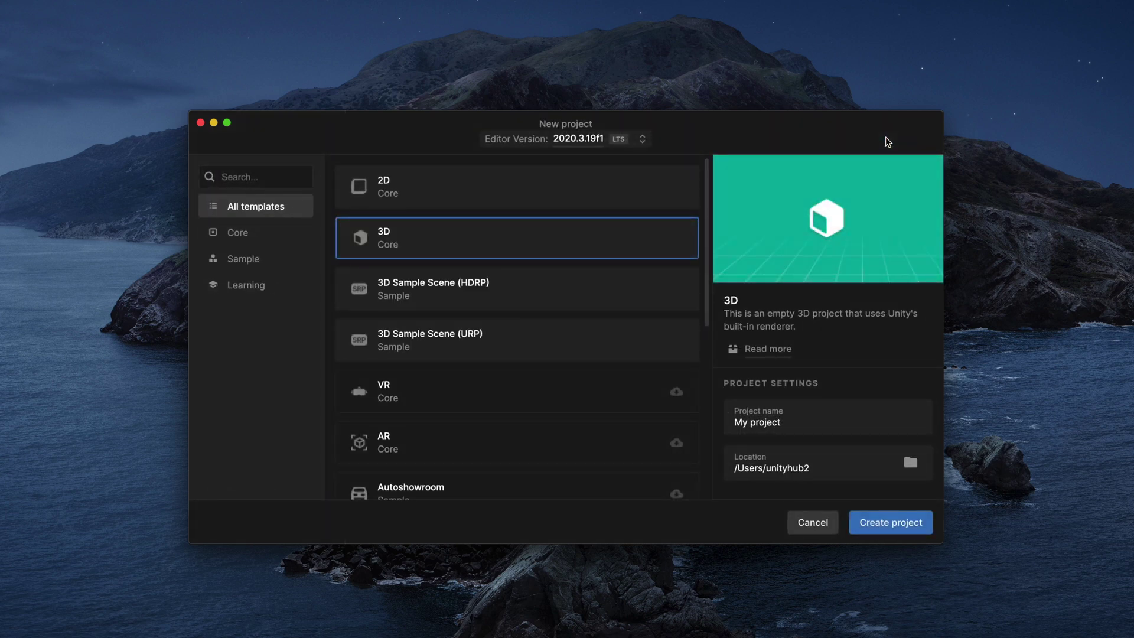
left_click(609, 198)
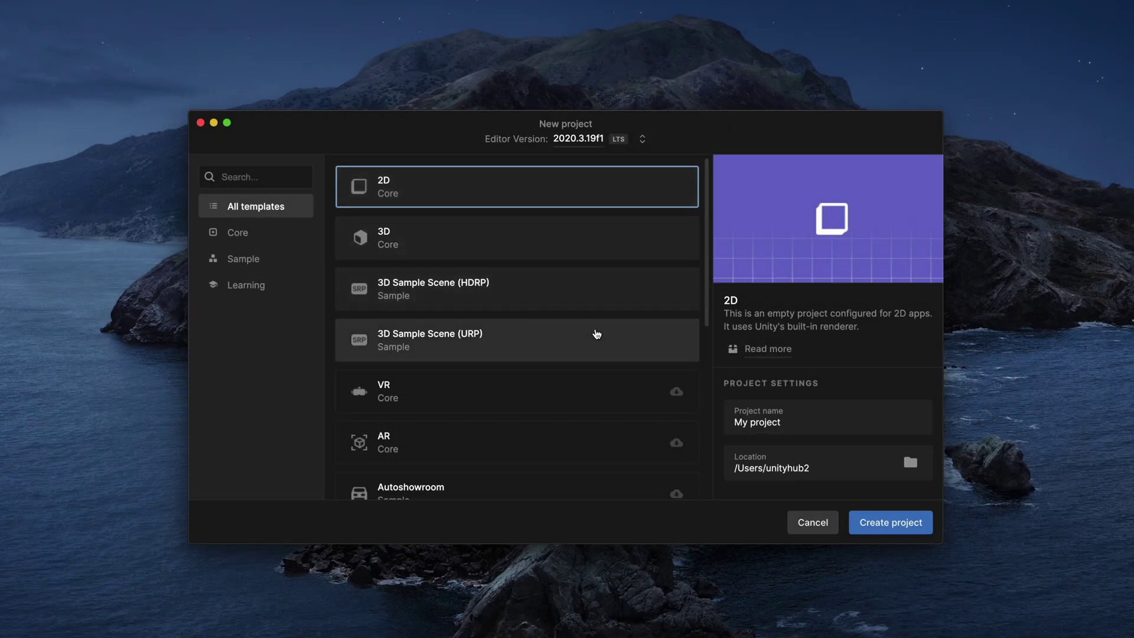
left_click_drag(712, 296, 709, 450)
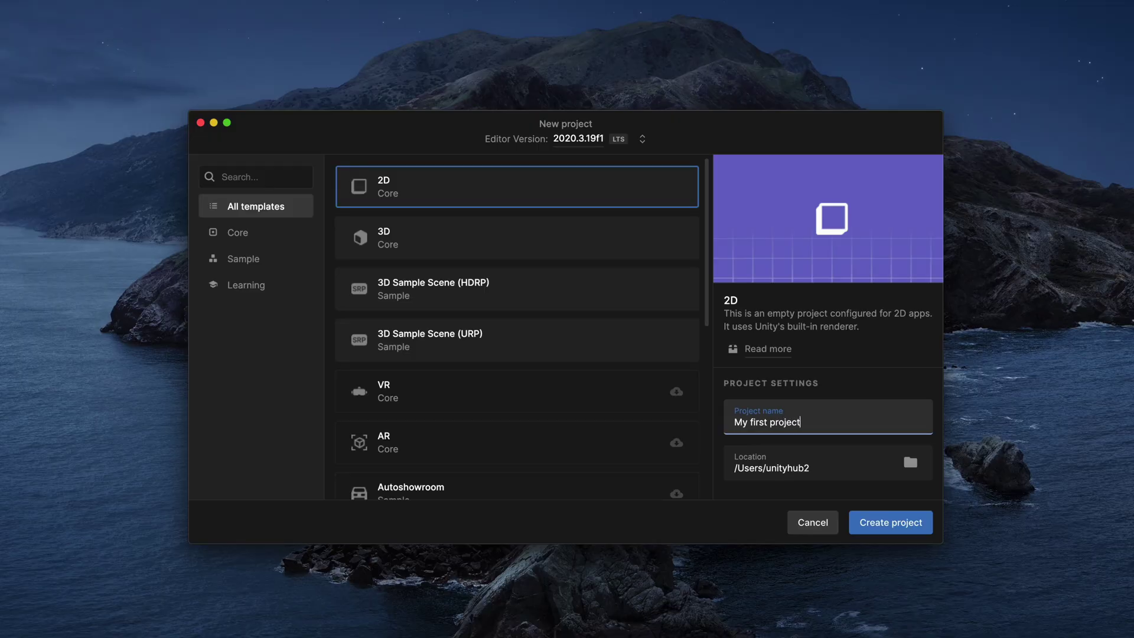
- Create 'My first project', then download JumpingJohn Patreon.zip in Safari, allowing patreon.com downloads
left_click(903, 524)
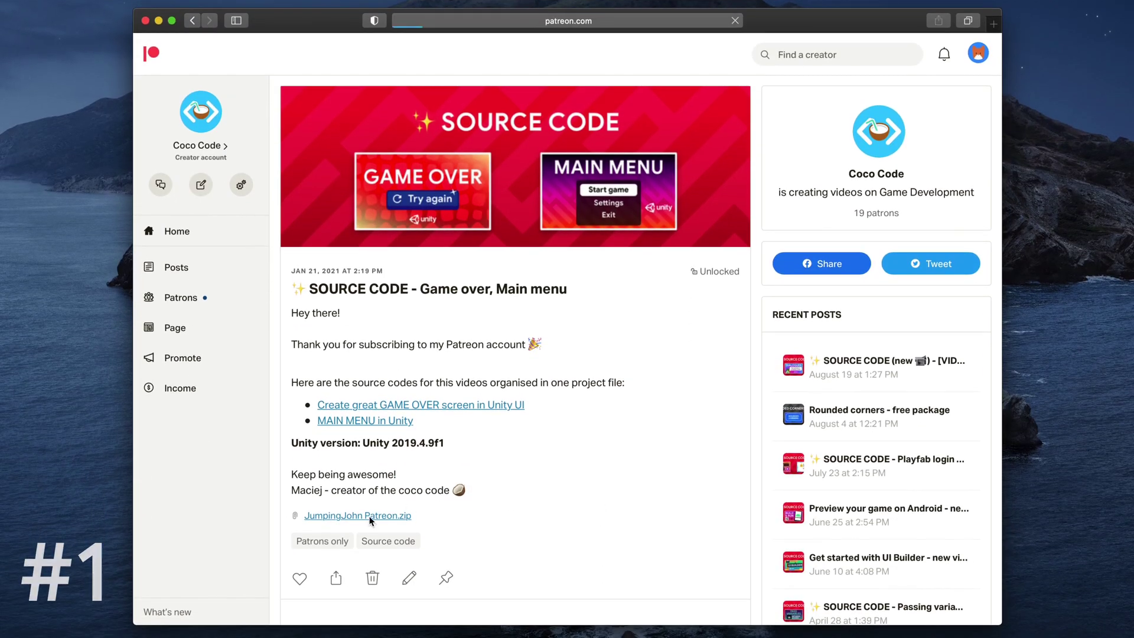
left_click(371, 516)
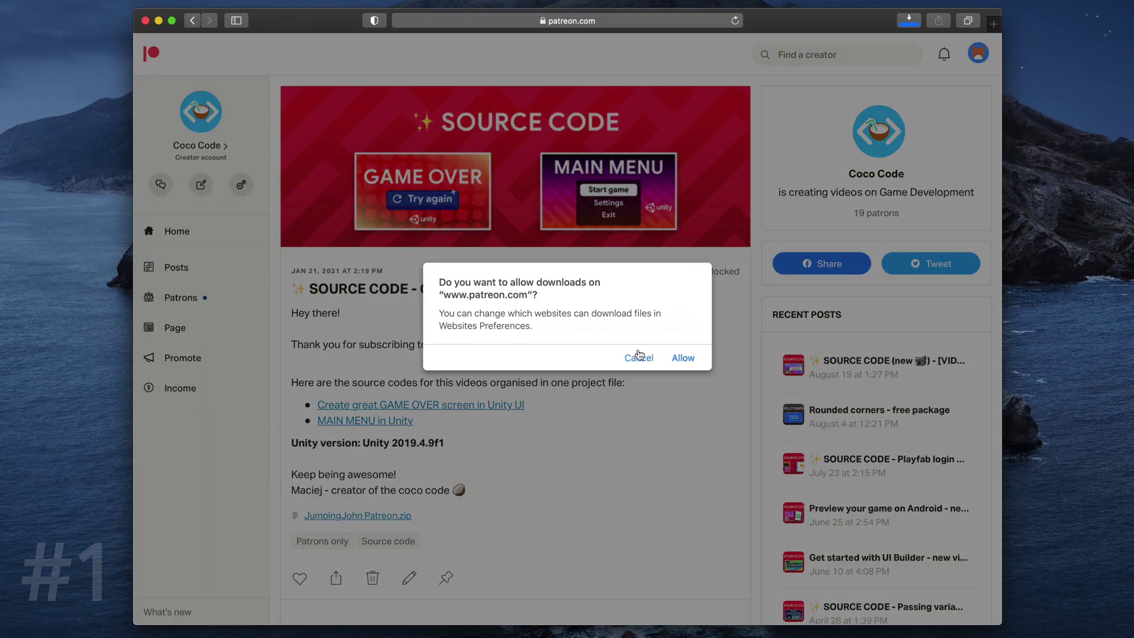
left_click(682, 358)
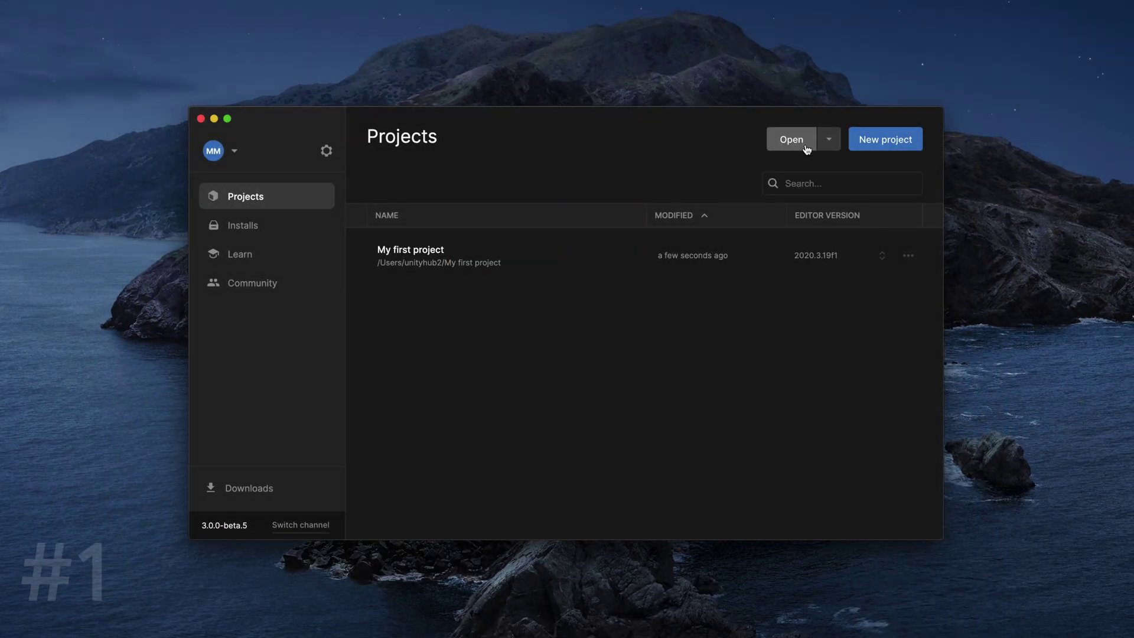
- Add the JumpingJohn Patreon folder from Downloads as an existing project
left_click(805, 150)
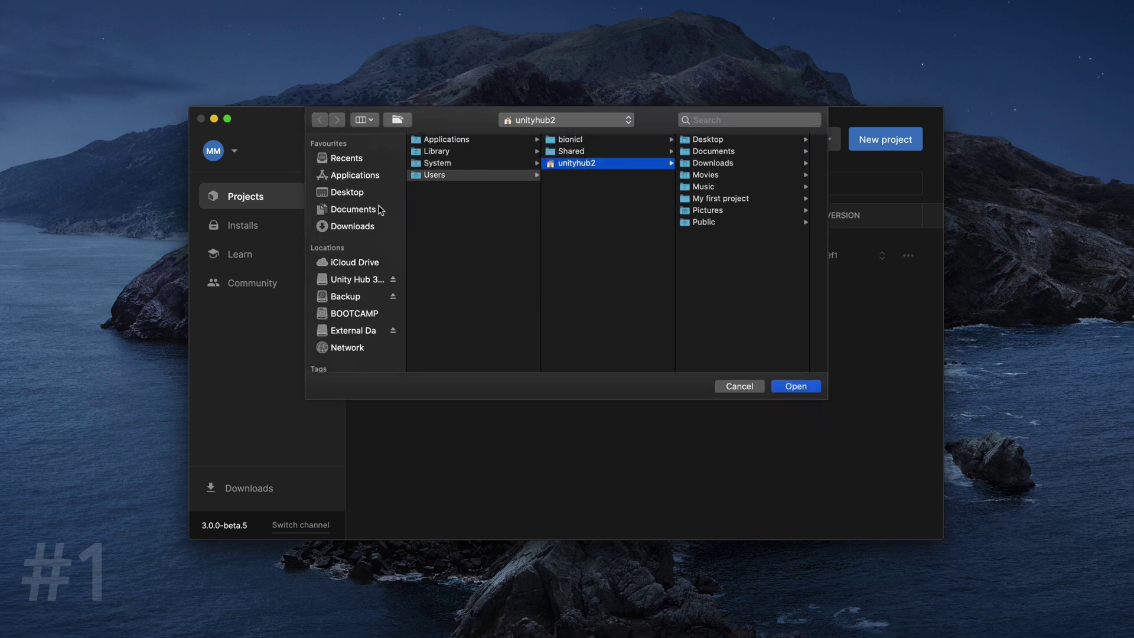
left_click(353, 226)
left_click(473, 139)
left_click(797, 387)
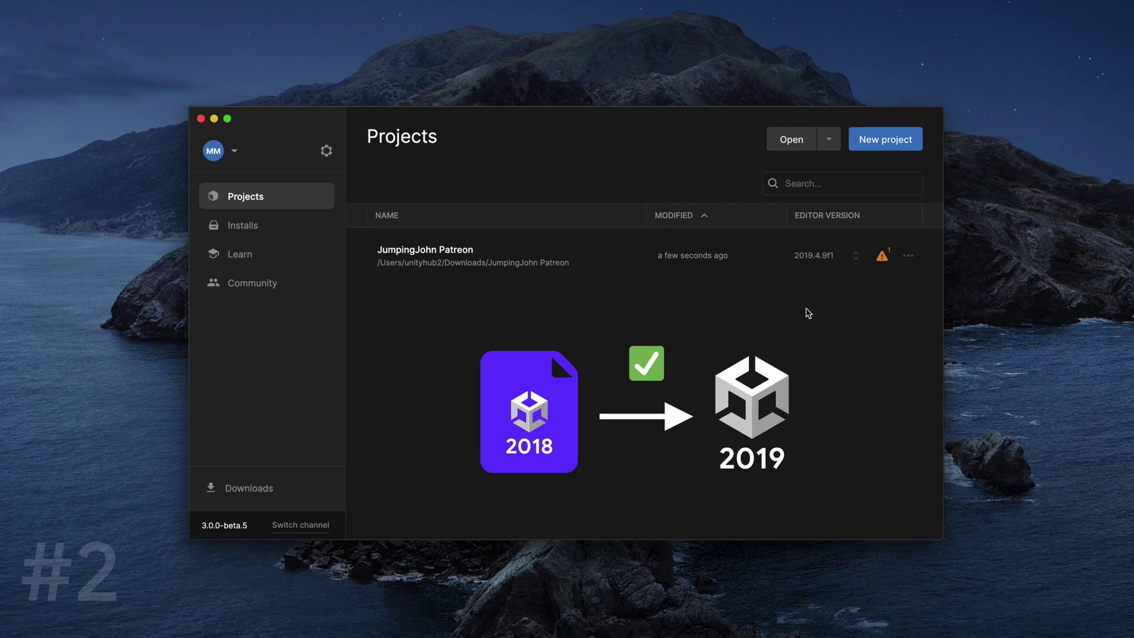
- Switch JumpingJohn Patreon to editor 2020.3.19f1, then view the installed editors list
left_click(846, 263)
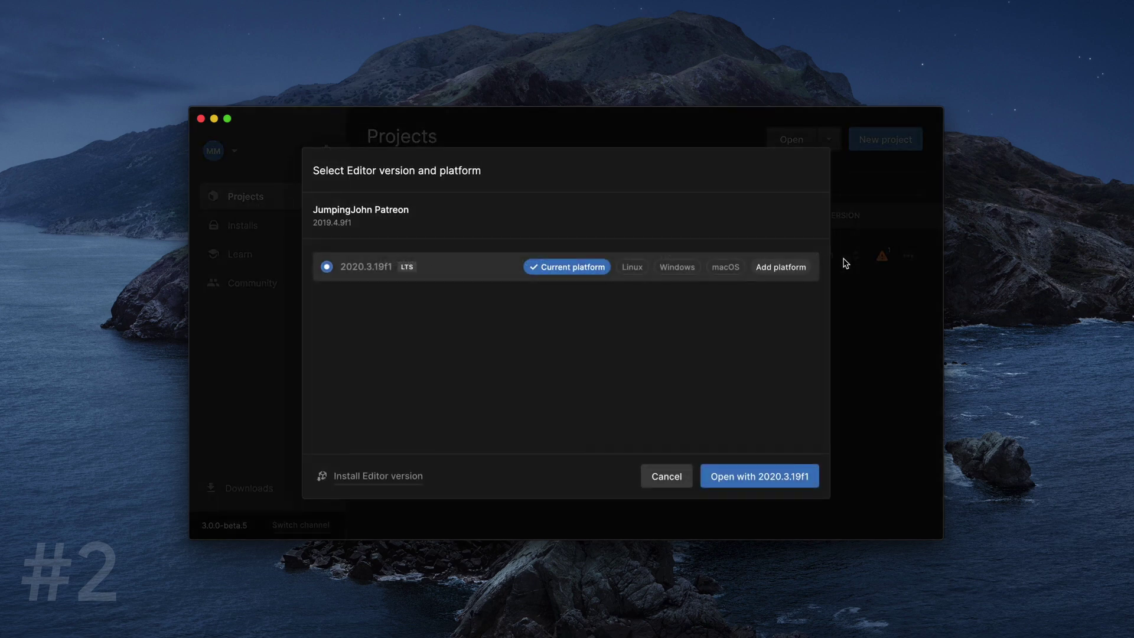
left_click(747, 476)
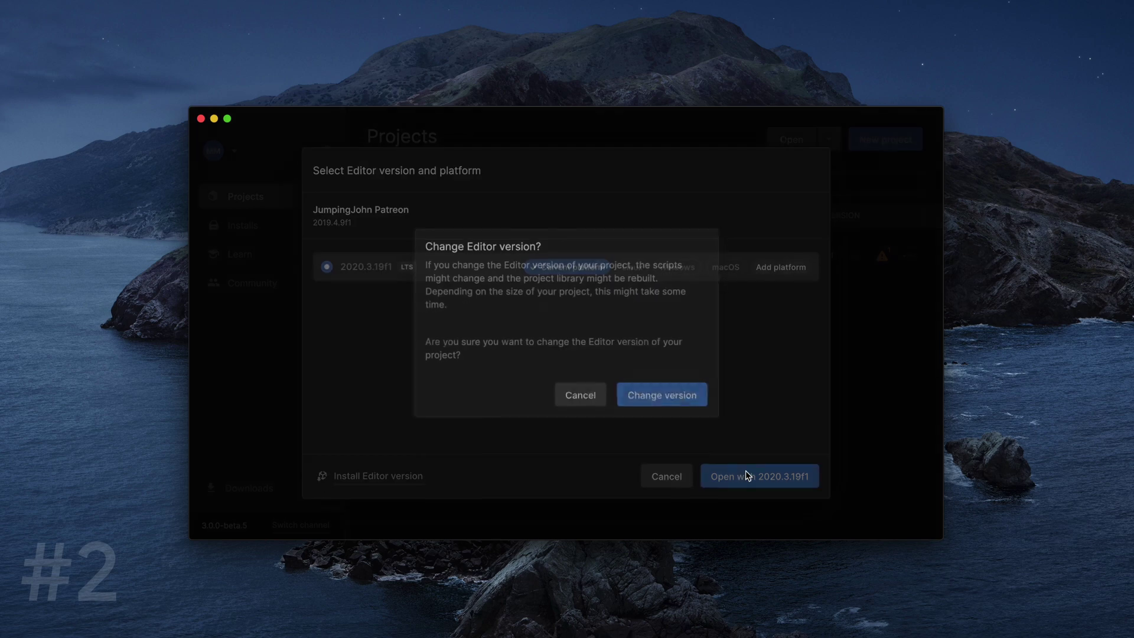
left_click(672, 397)
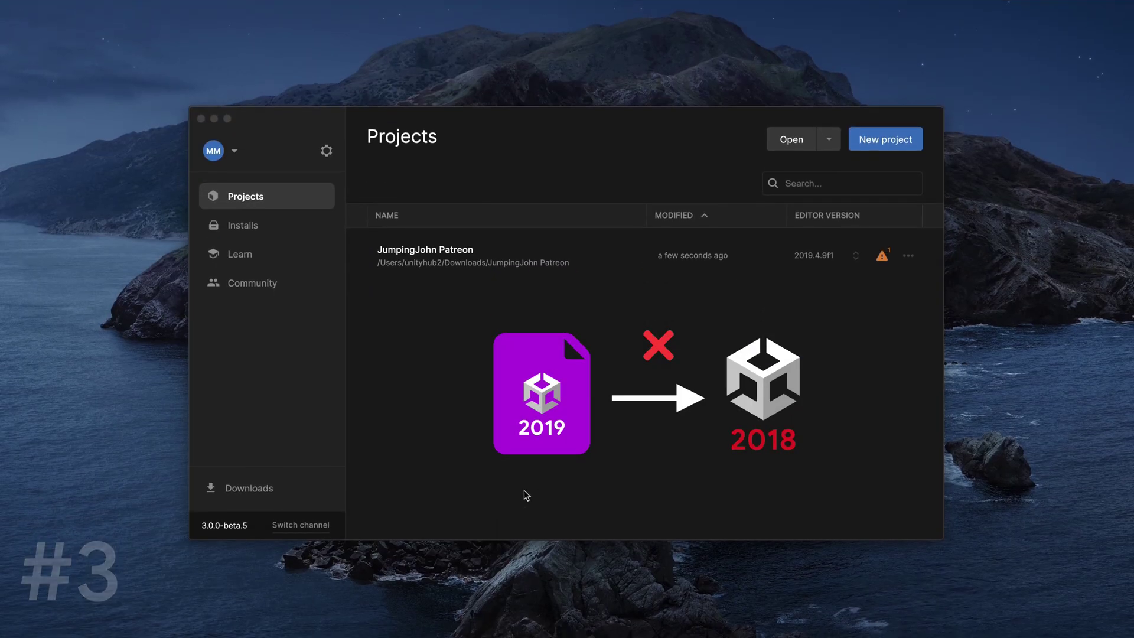
left_click(855, 259)
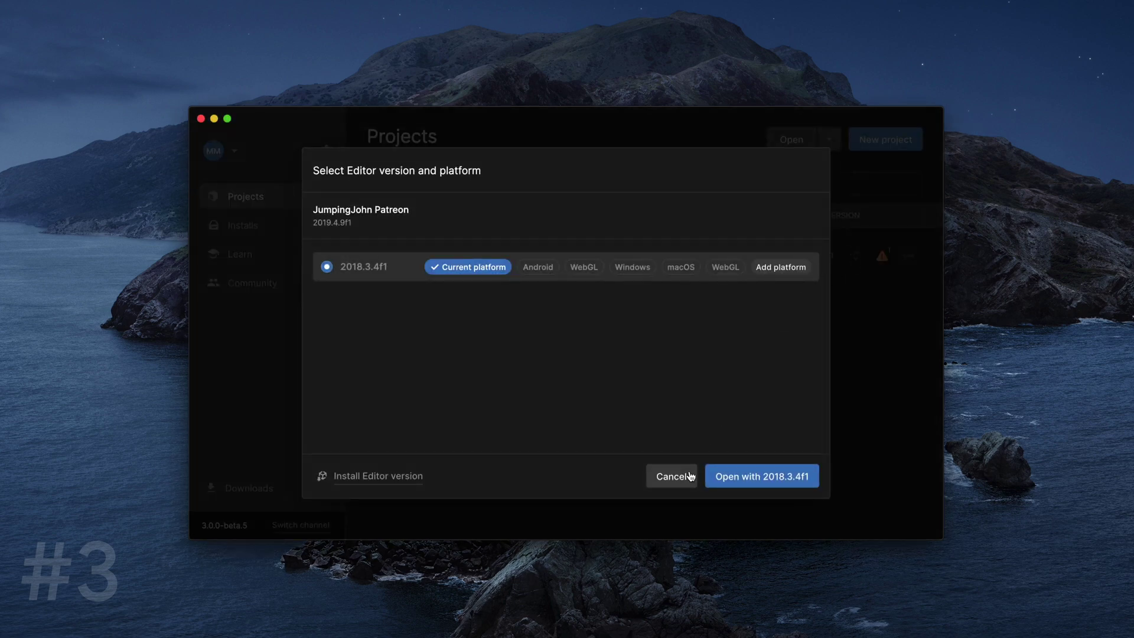
left_click(672, 477)
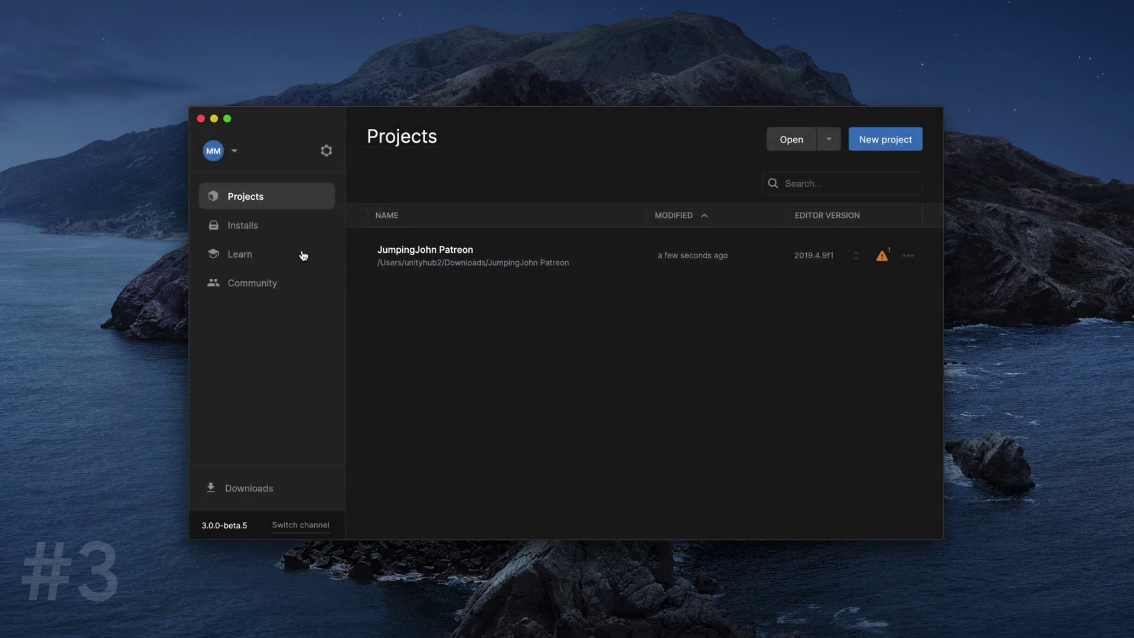
left_click(260, 225)
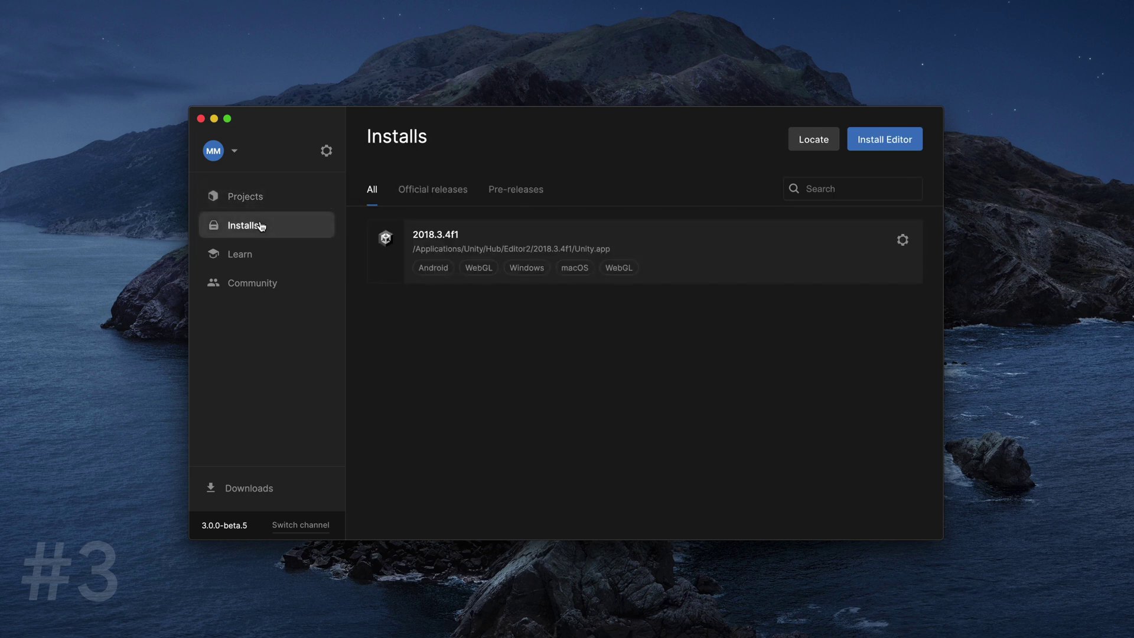
left_click(898, 149)
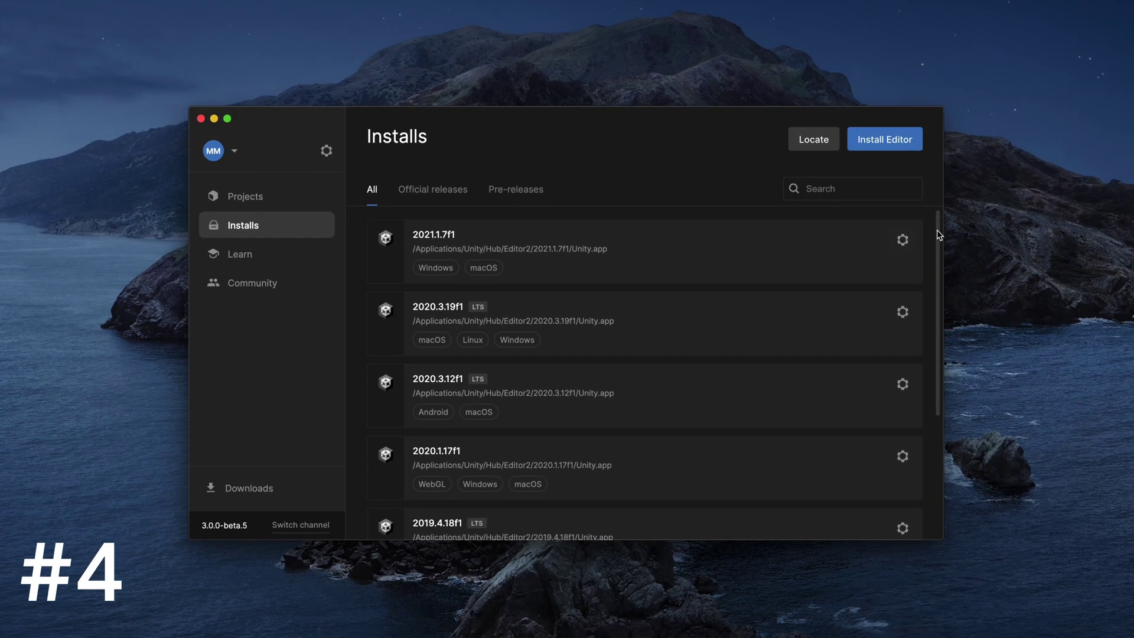
left_click_drag(938, 236, 937, 292)
left_click(325, 200)
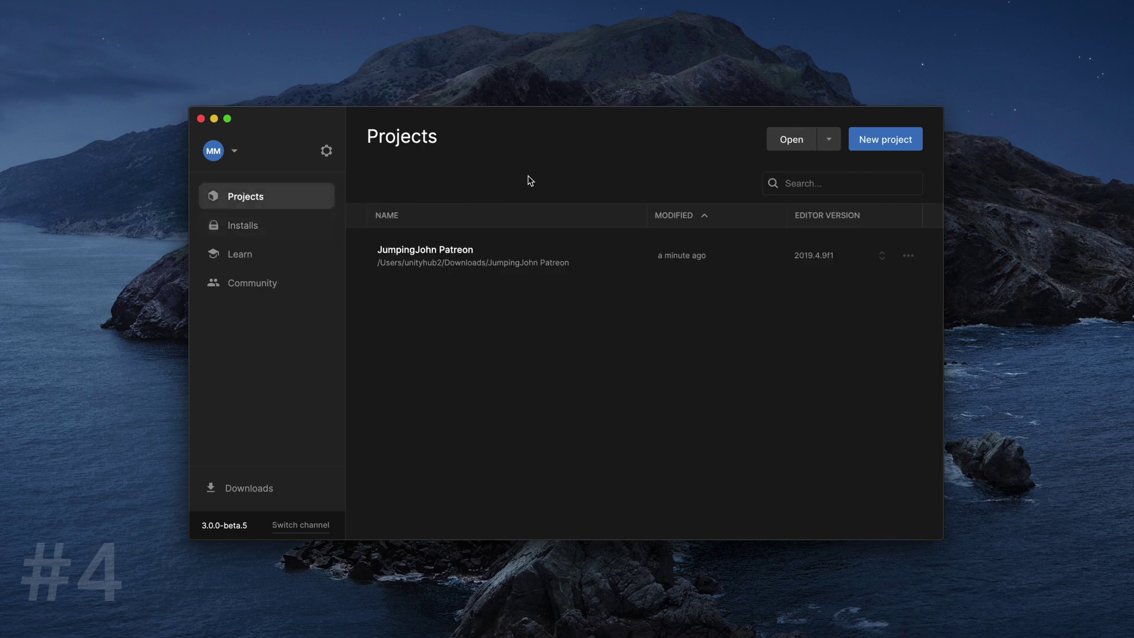
left_click(863, 140)
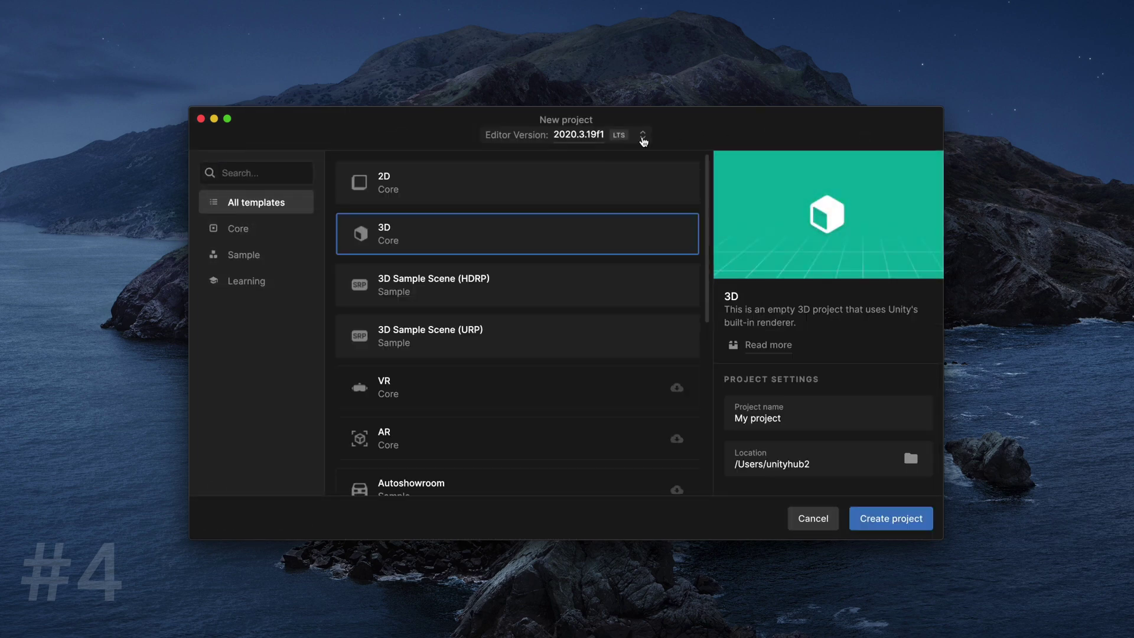
left_click(643, 137)
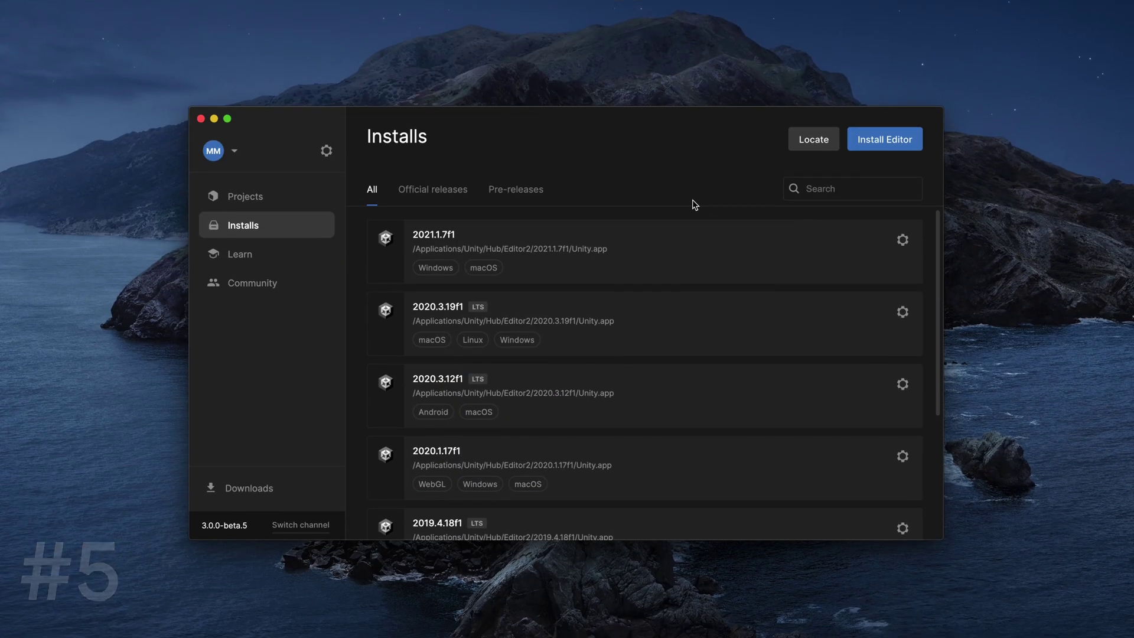
- Go to Install Editor's Archive section, leading to the Unity download archive website
left_click(884, 139)
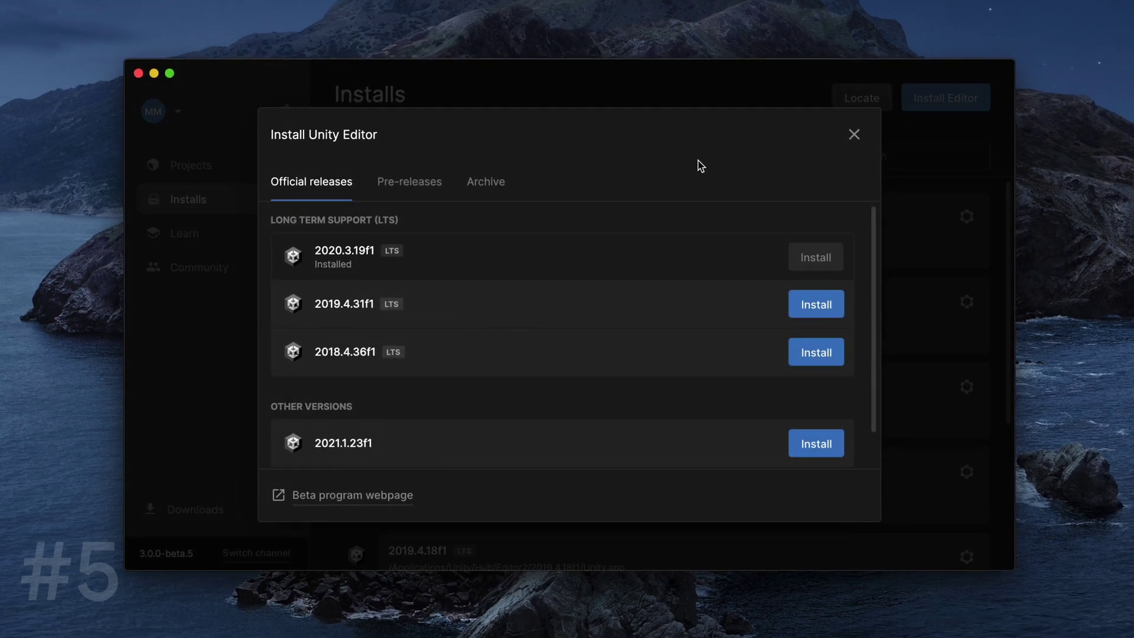
left_click(498, 183)
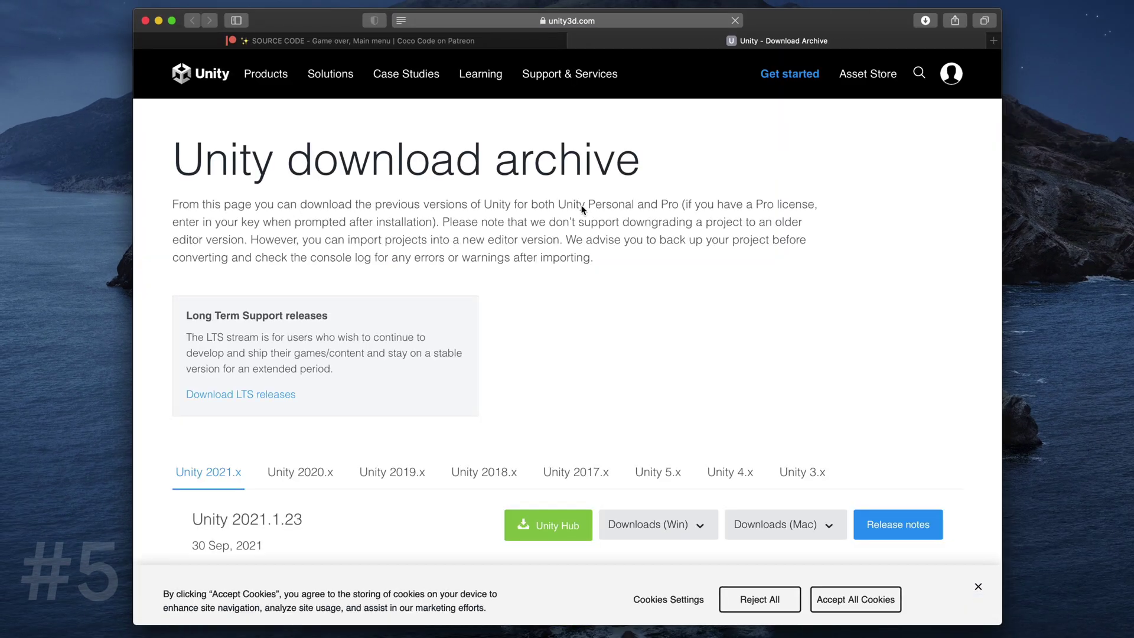
- From the Unity 2019.x archive list, send Unity 2019.4.23 to Unity Hub
scroll(727, 338, "down", 5)
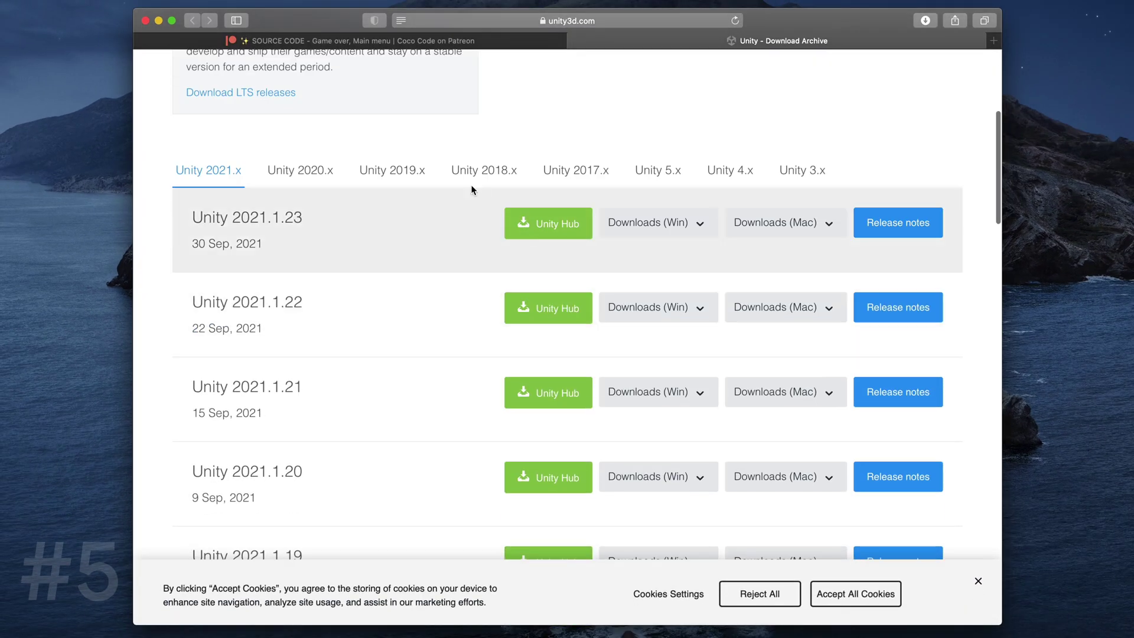
left_click(424, 171)
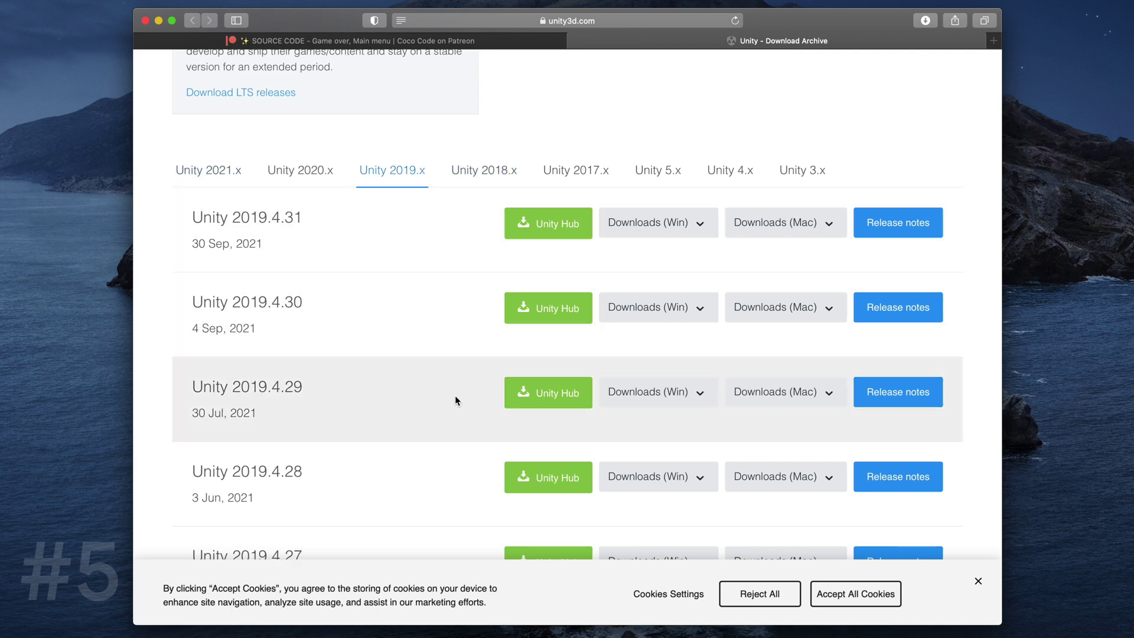
scroll(455, 397, "down", 9)
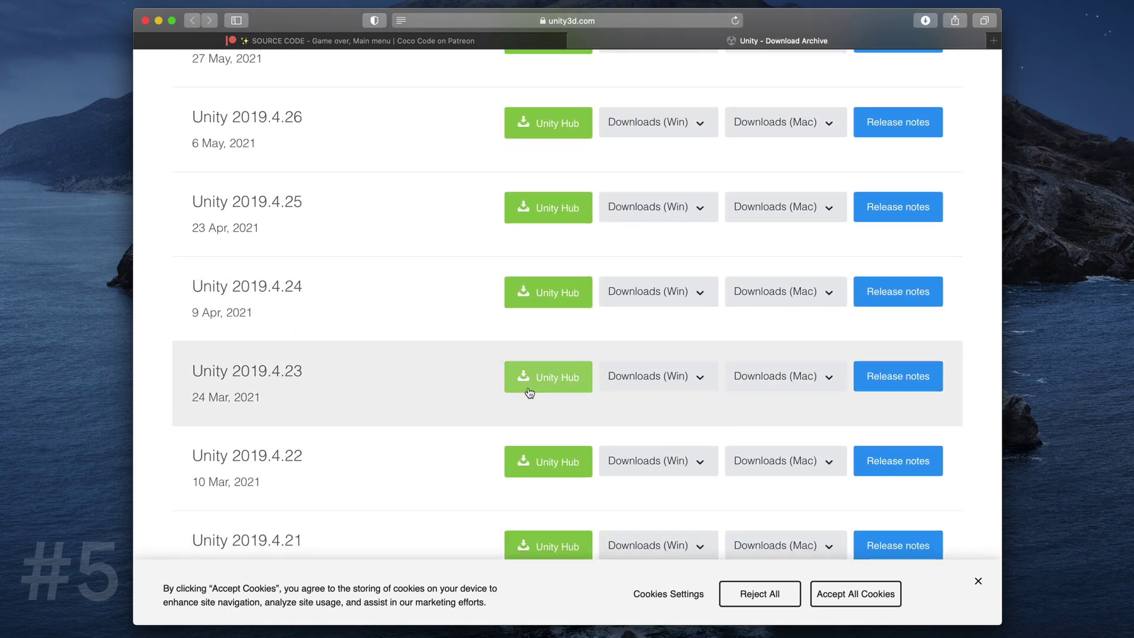
left_click(550, 388)
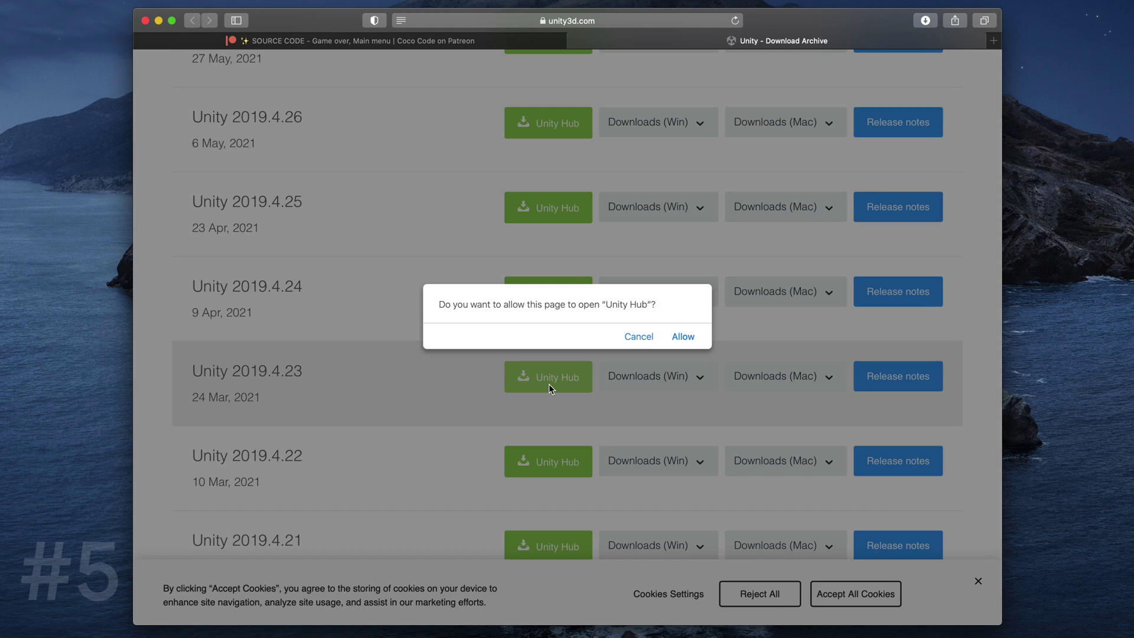
- Allow Safari to open Unity Hub for the Unity 2019.4.23f1 install
left_click(679, 336)
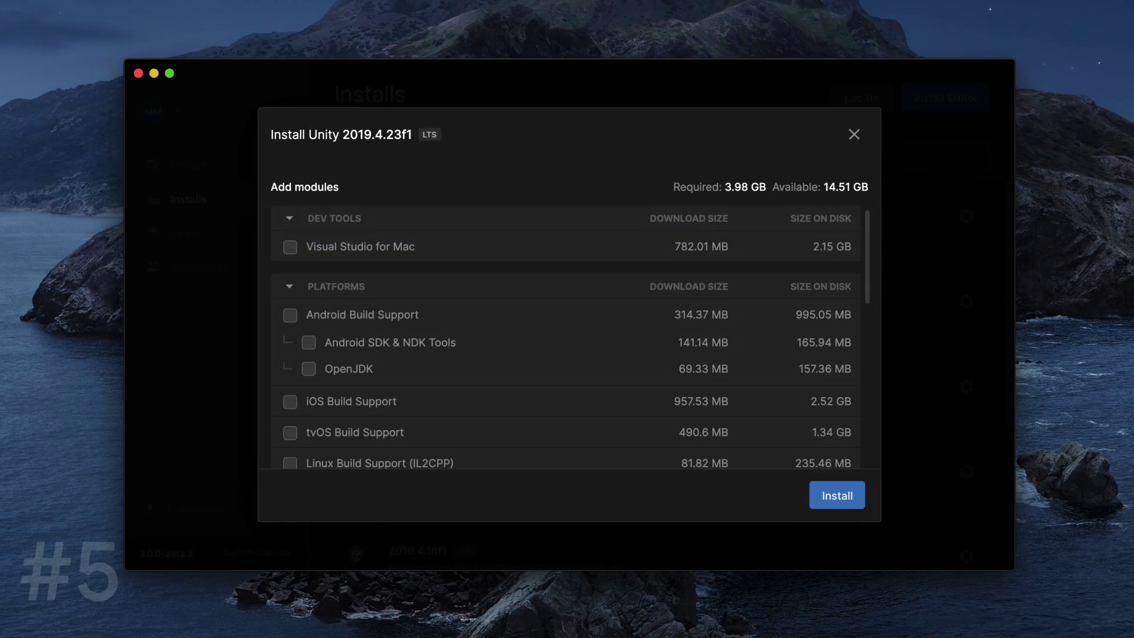